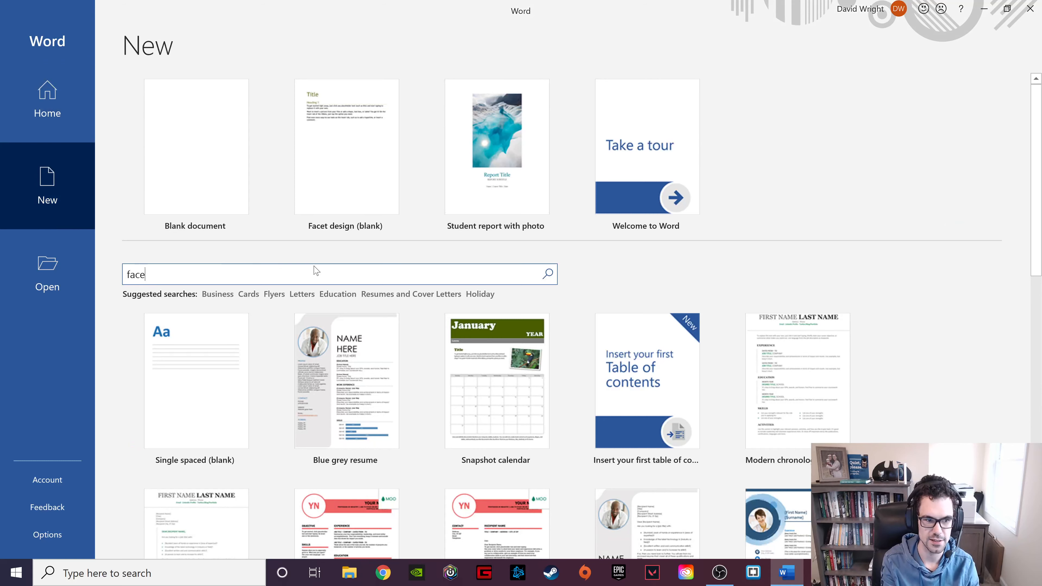
Search templates for 'facet' and create a new document from Facet design (blank).
key("Return")
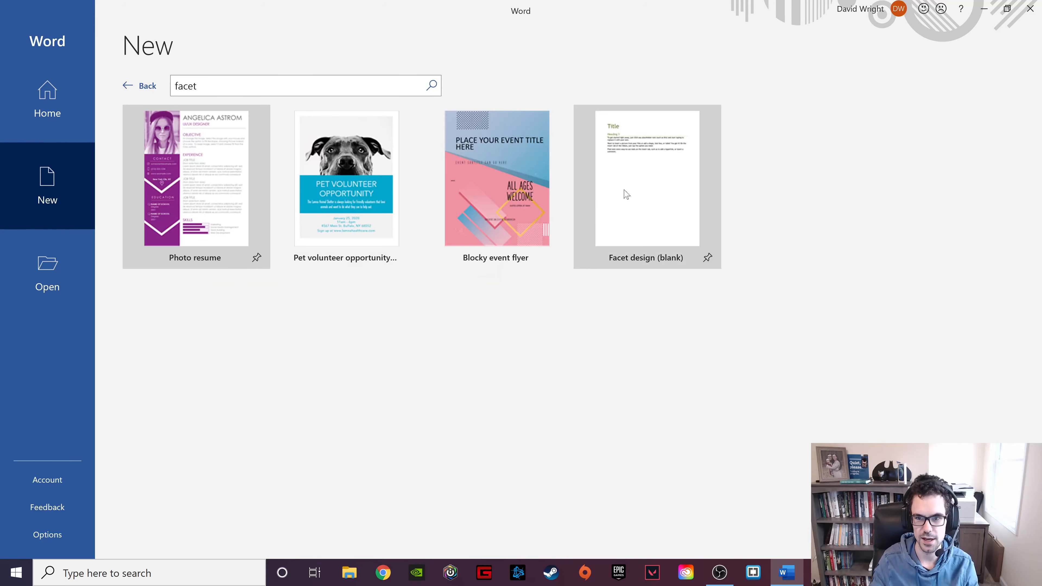
left_click(655, 190)
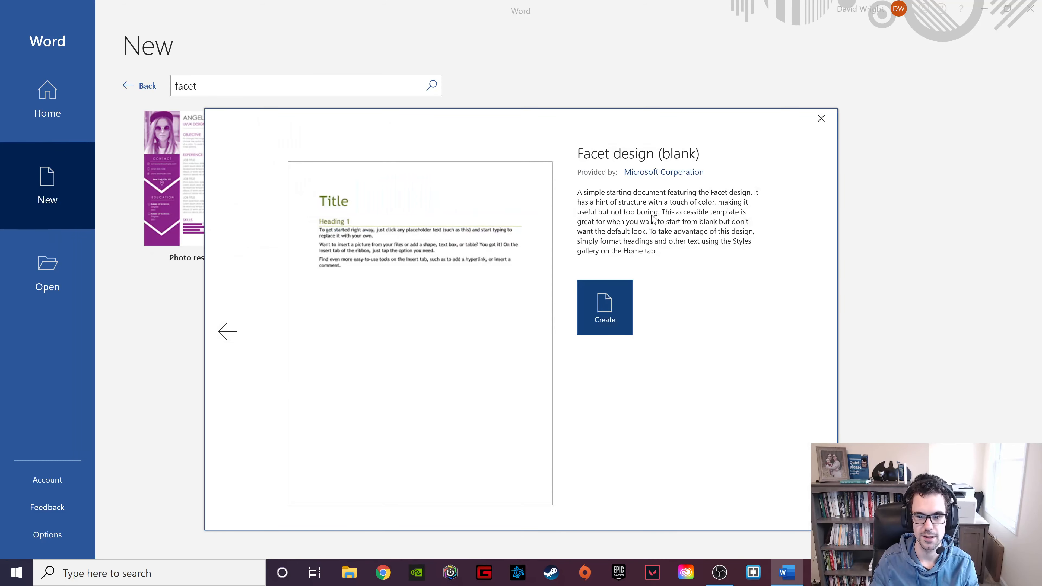
left_click(618, 310)
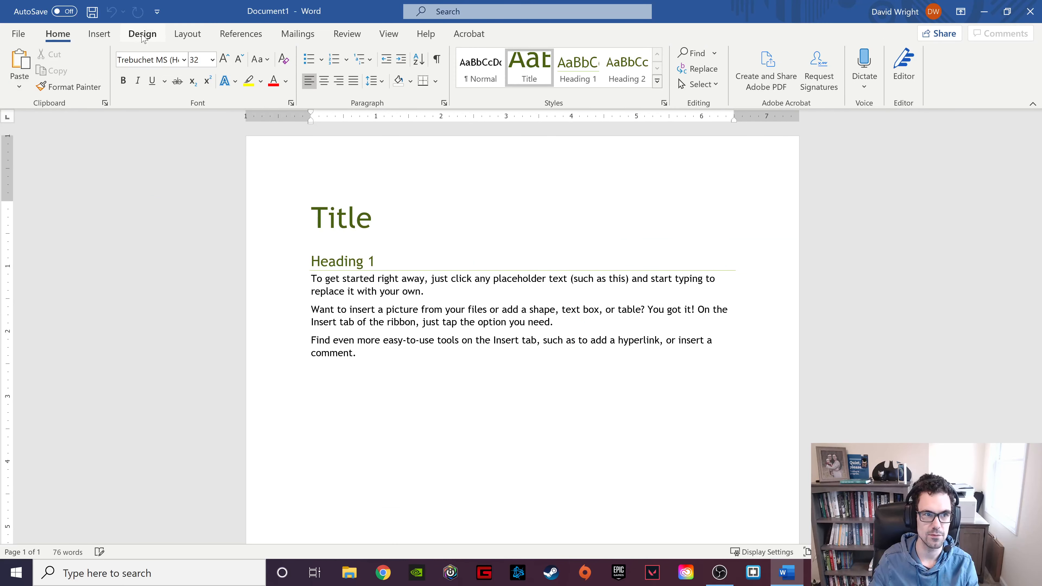
Bring up the Design tab's formatting options and select the entire Facet document.
left_click(149, 37)
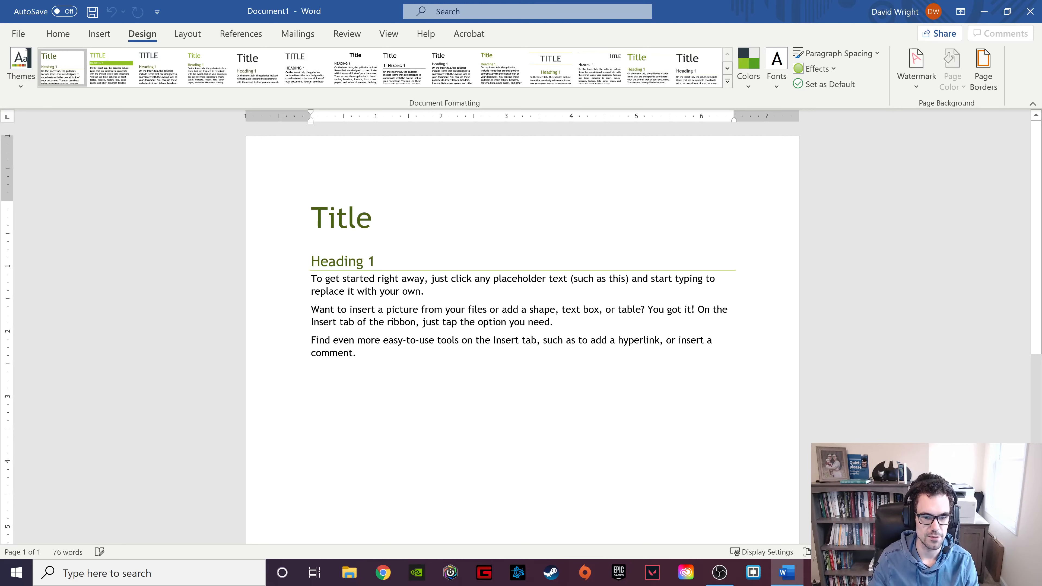
key("ctrl+a")
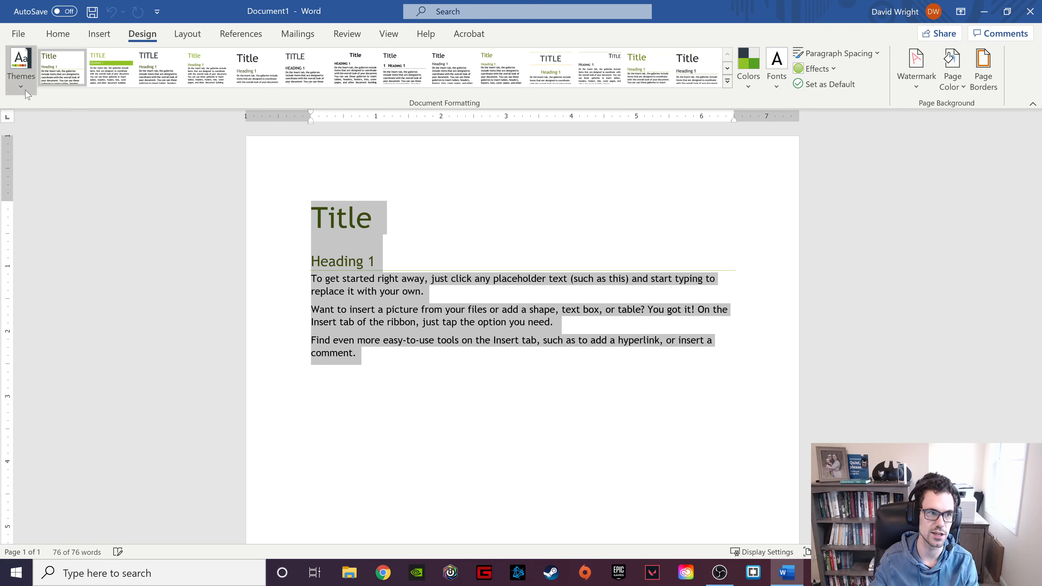
Apply the Slate theme, then the Daves Style custom style set with the banded heading.
left_click(20, 82)
scroll(155, 339, "down", 4)
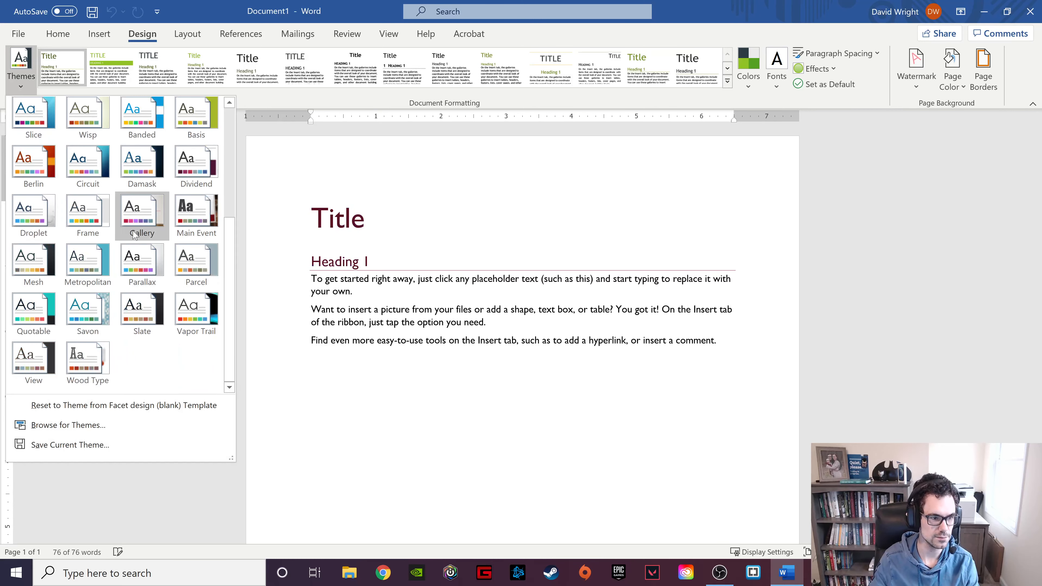
scroll(106, 234, "up", 3)
scroll(113, 238, "down", 3)
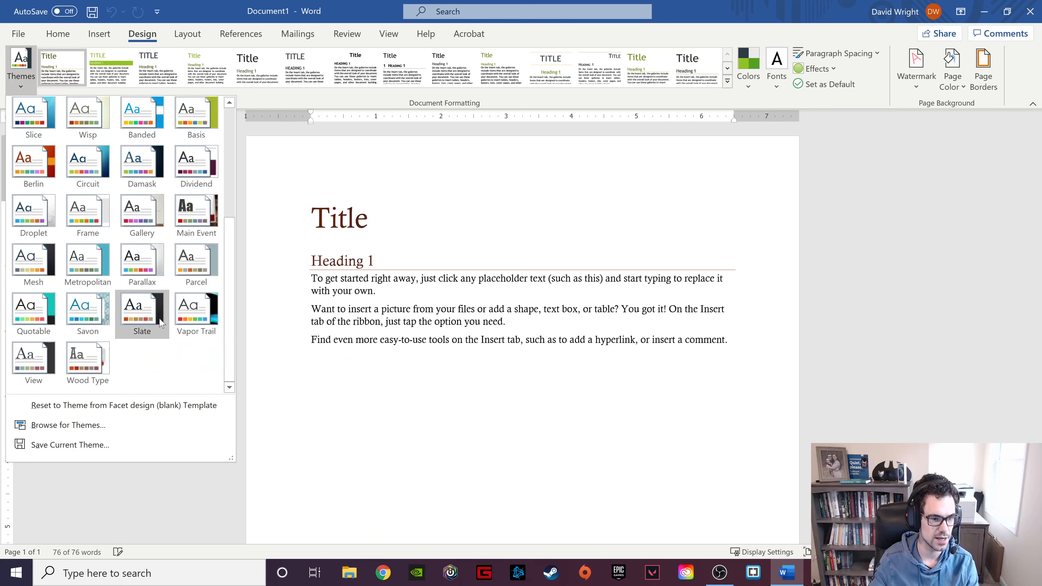
scroll(160, 320, "up", 3)
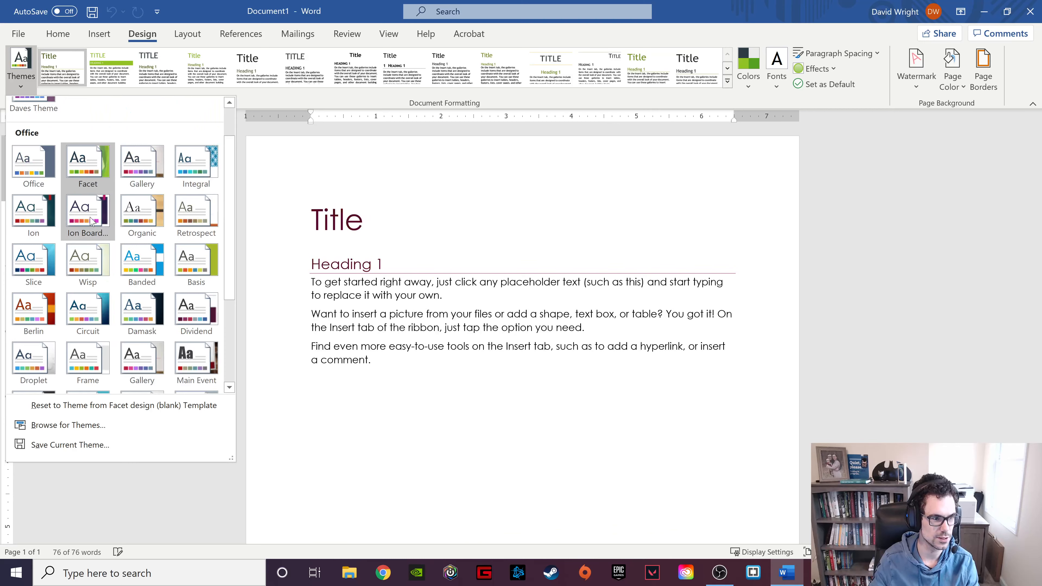
scroll(92, 222, "down", 3)
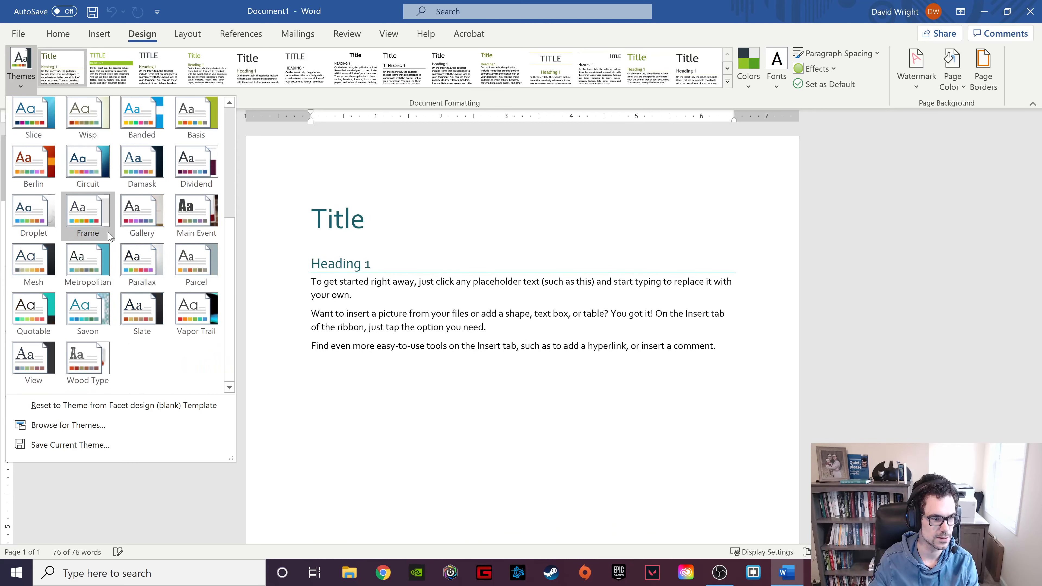
left_click(142, 315)
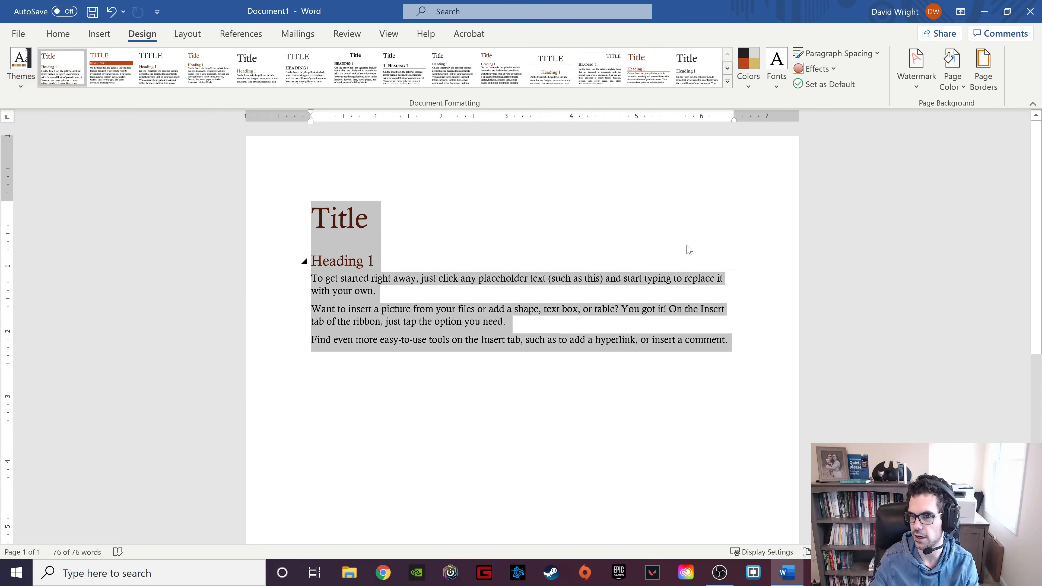
left_click(125, 78)
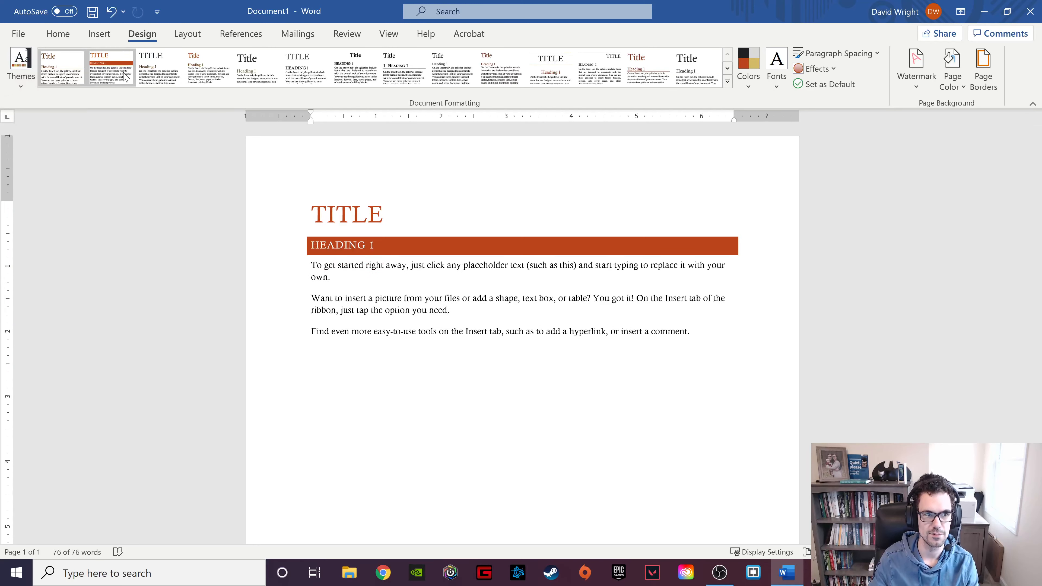
Reapply the banded-heading style set and switch the theme colours to Violet II.
key("ctrl+a")
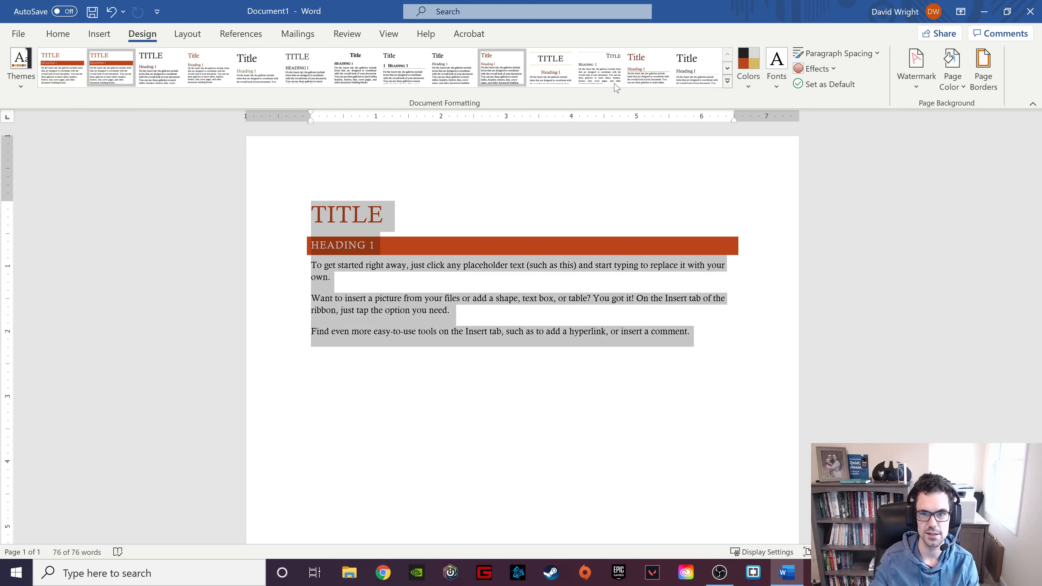
left_click(727, 82)
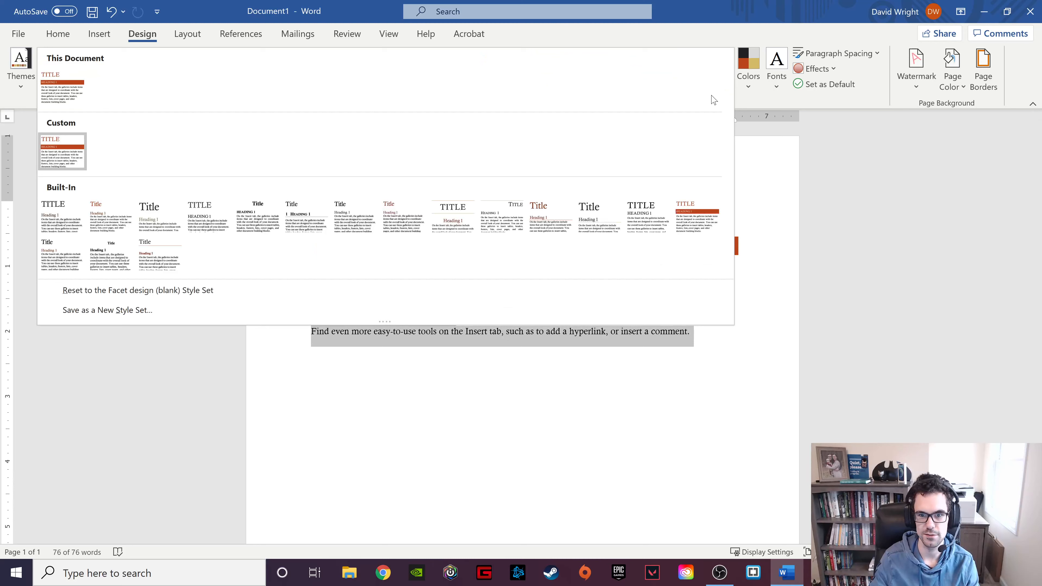
left_click(697, 217)
left_click(749, 66)
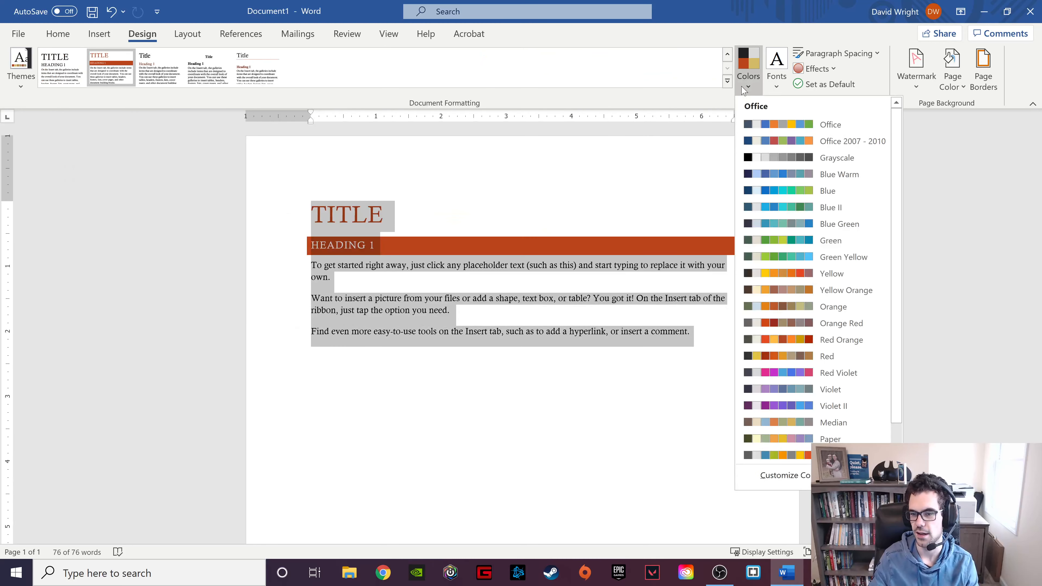
left_click(803, 406)
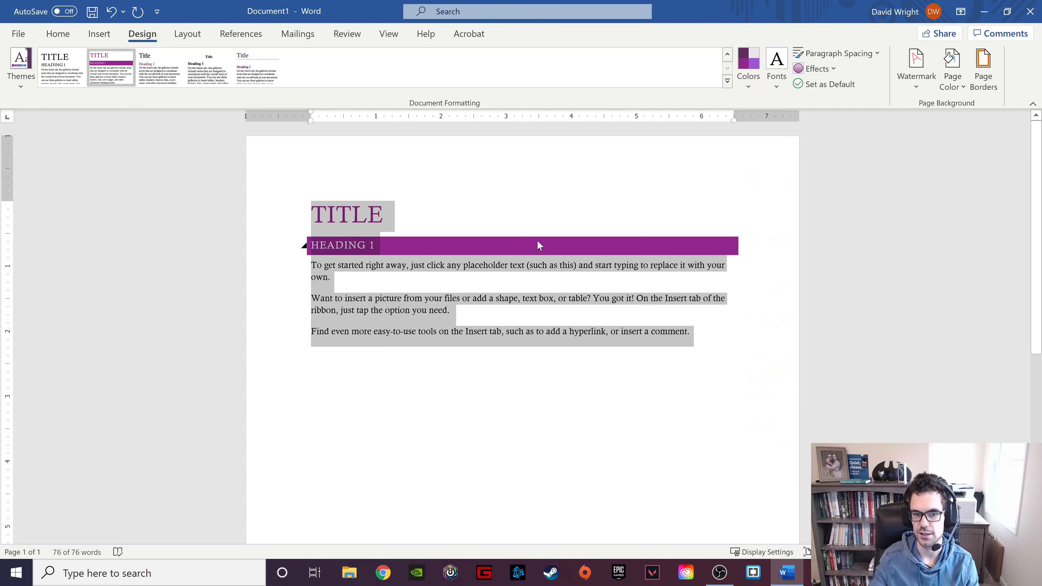
left_click(691, 332)
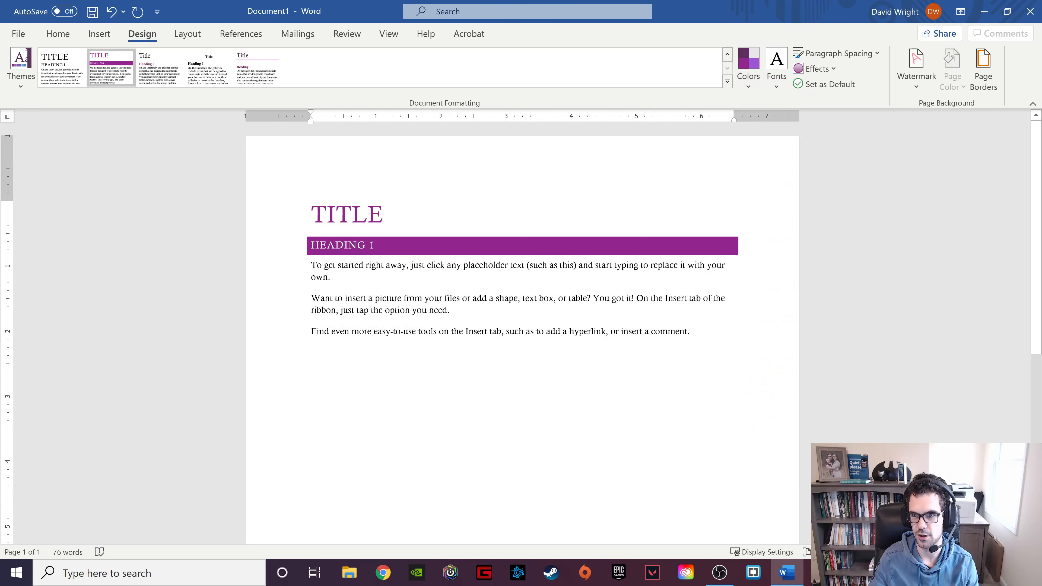
key("ctrl+a")
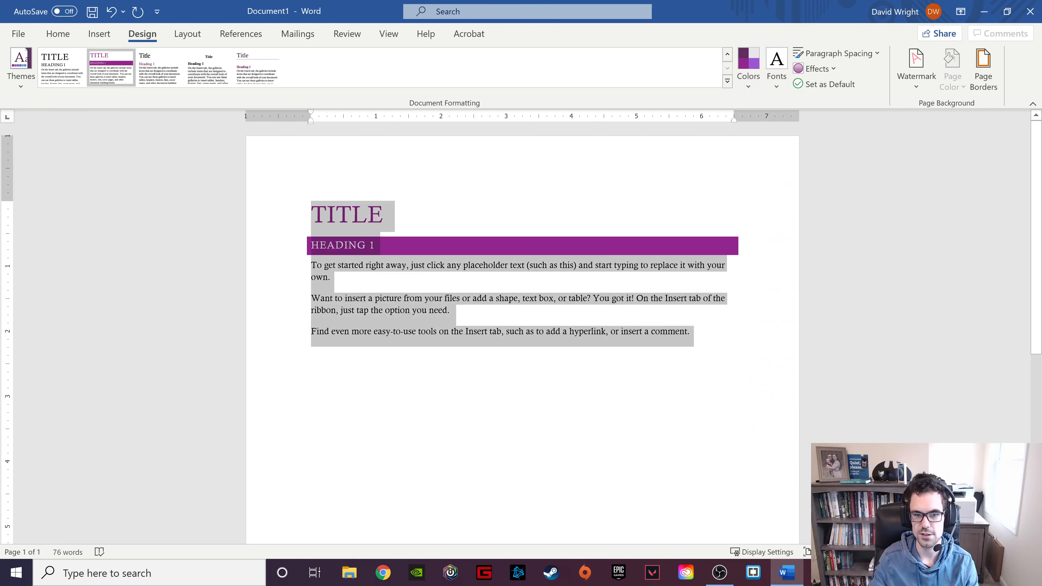
Change the theme fonts to the Trebuchet MS font set.
left_click(771, 90)
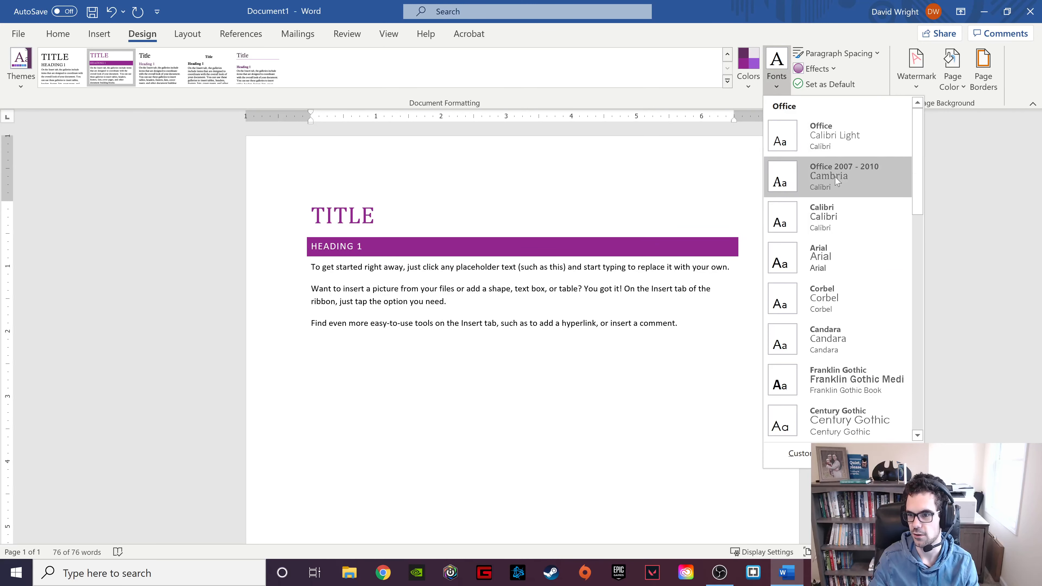
scroll(826, 319, "down", 2)
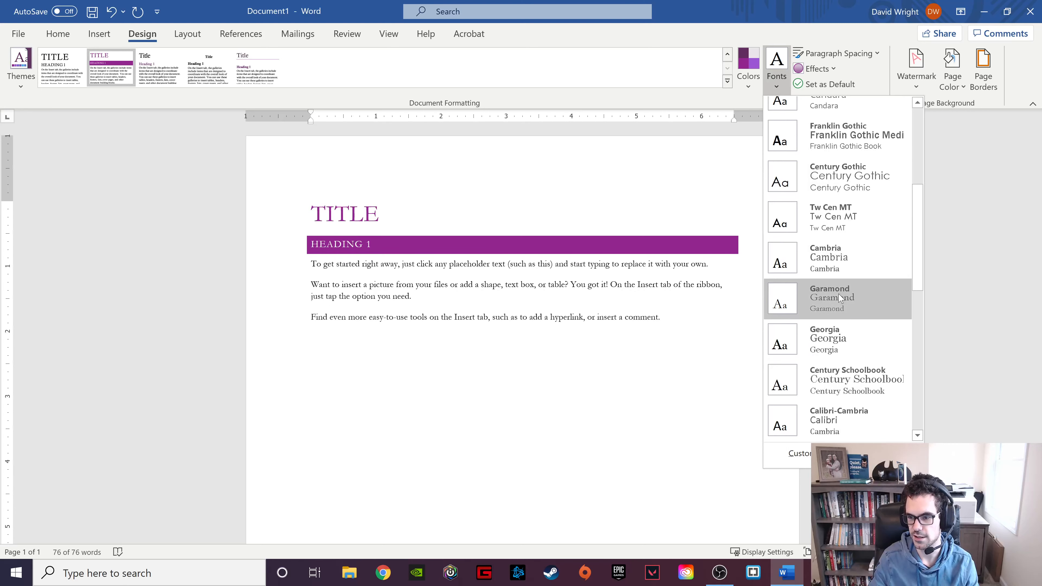
scroll(841, 298, "down", 2)
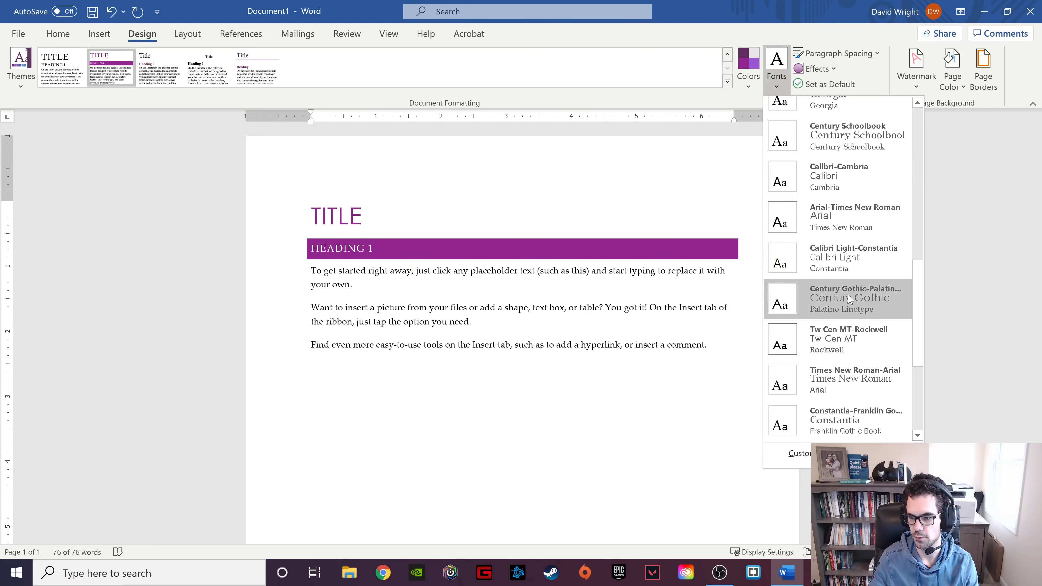
scroll(849, 300, "down", 1)
left_click(842, 421)
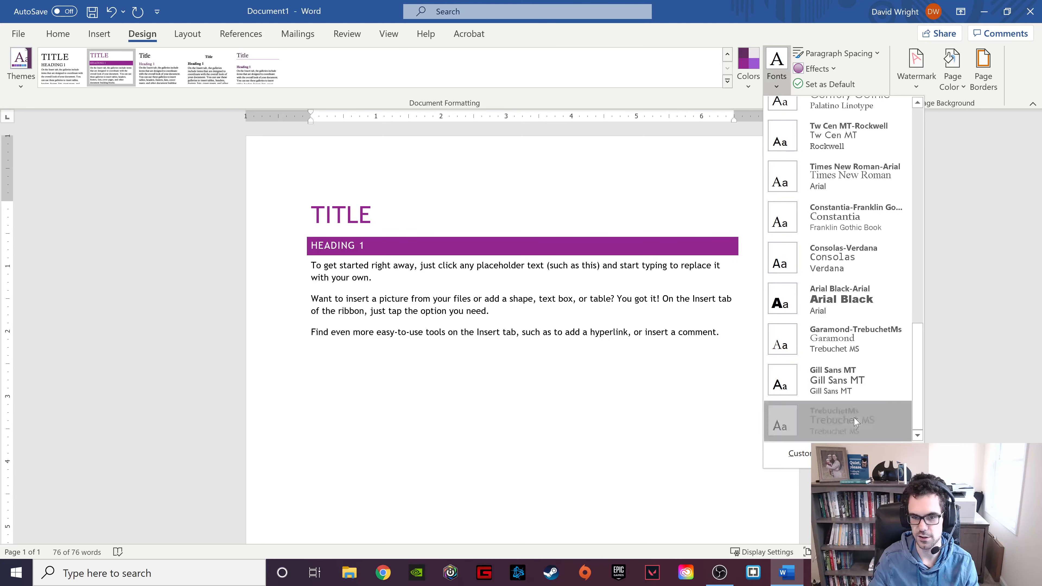
key("Right")
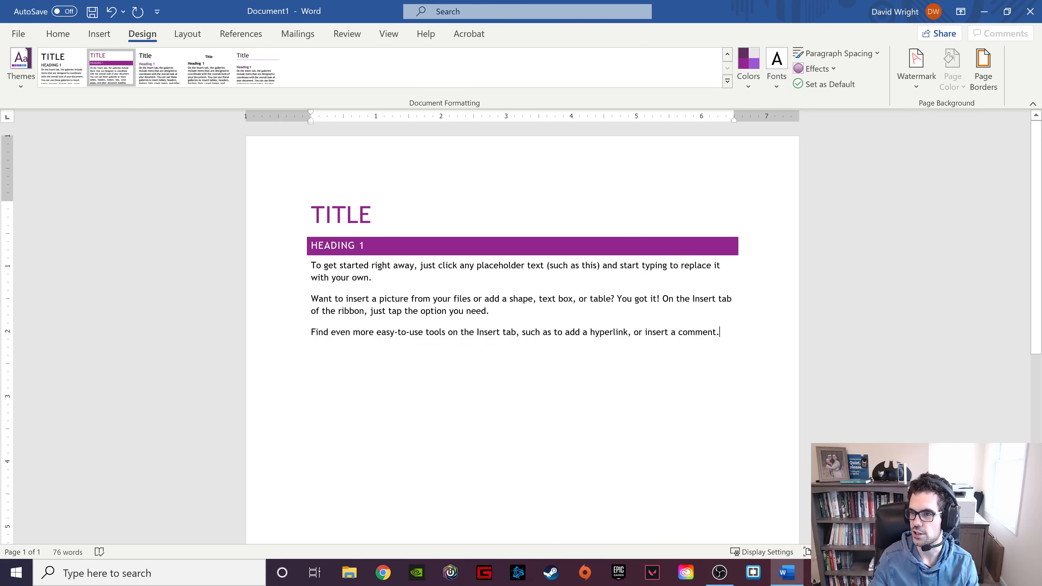
key("BackSpace")
Review the paragraph spacing options for the whole document, leaving them unchanged.
key("ctrl+a")
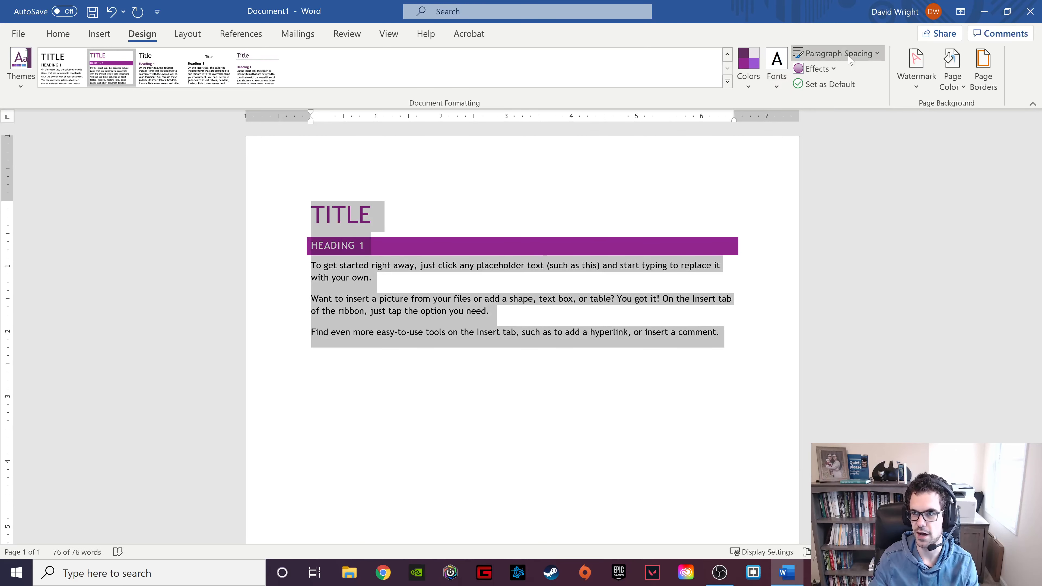
left_click(839, 53)
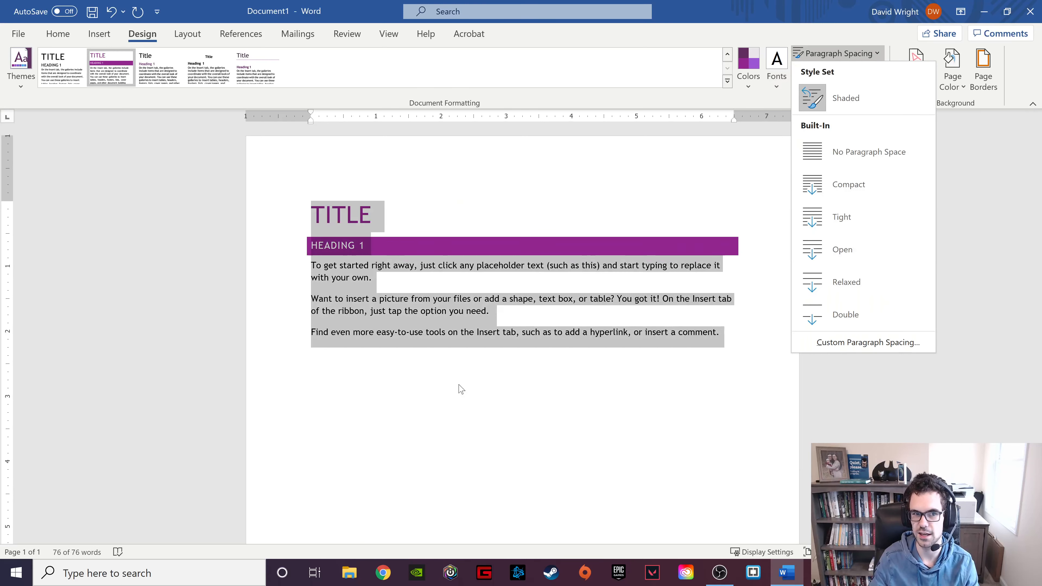
left_click(641, 303)
left_click(721, 334)
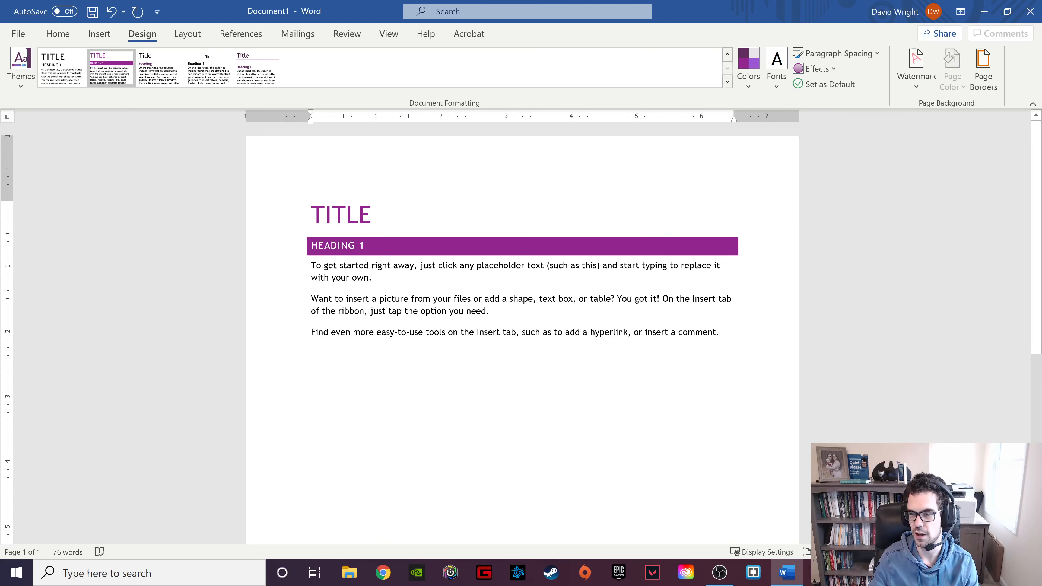
Add the CONFIDENTIAL 1 diagonal watermark and a Box page border.
left_click(928, 80)
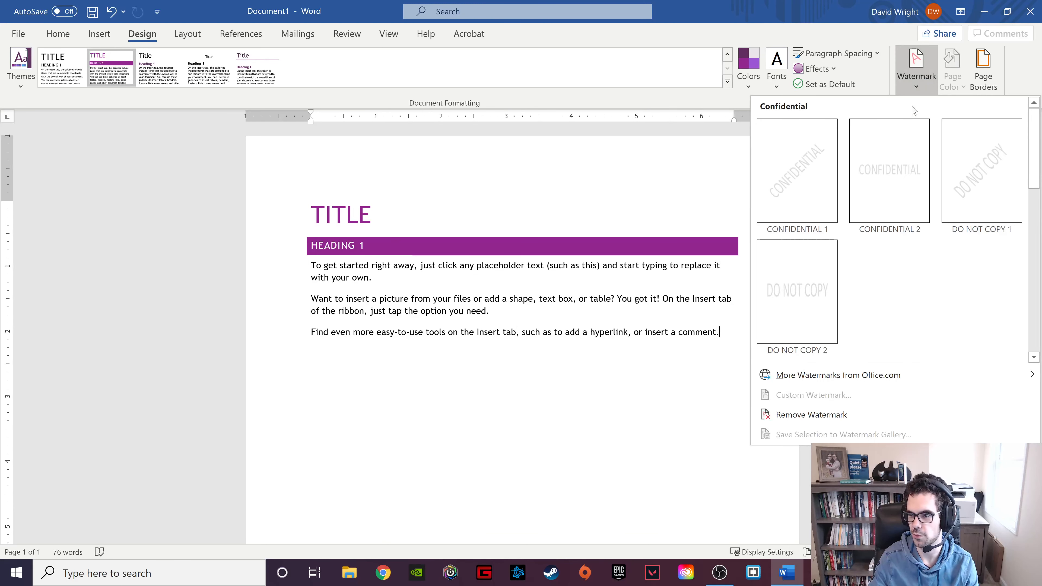
left_click(815, 177)
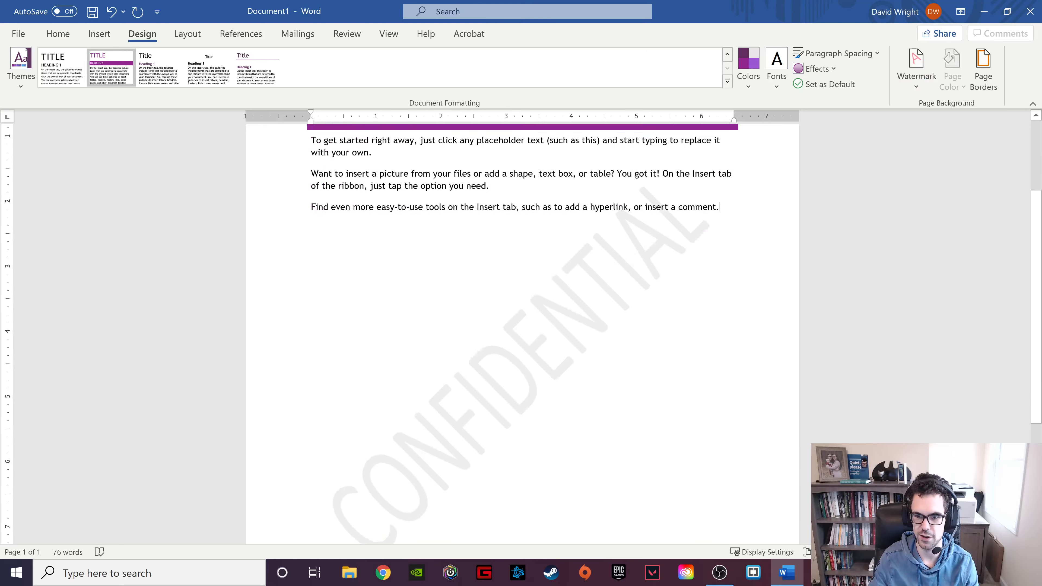
left_click(984, 69)
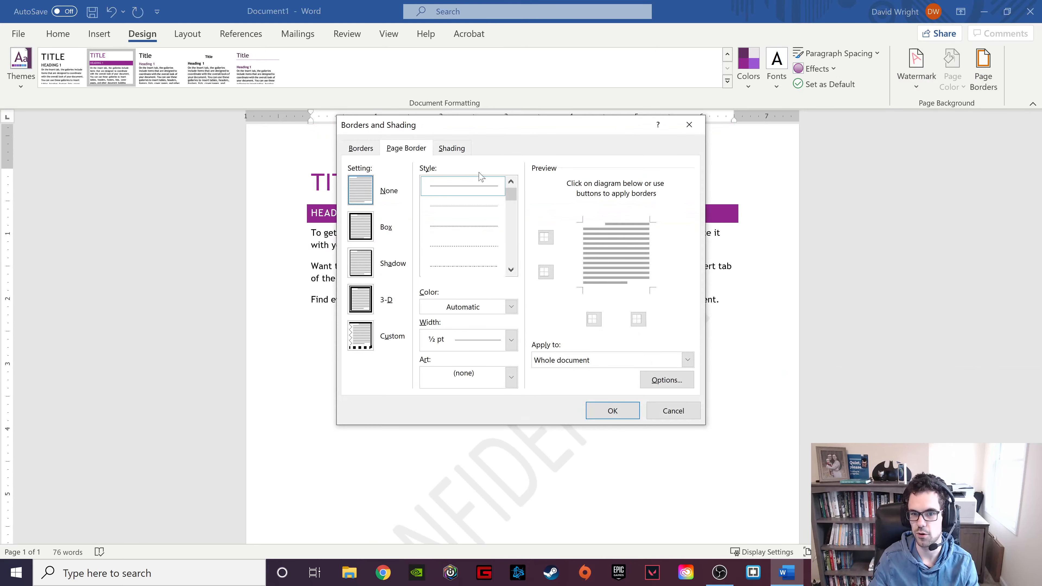
left_click(361, 228)
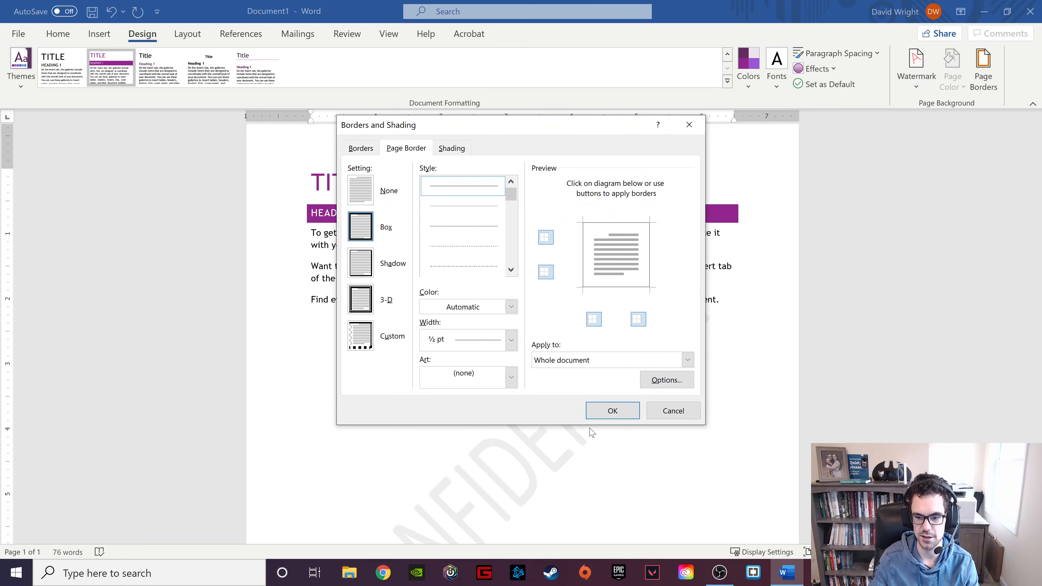
left_click(612, 411)
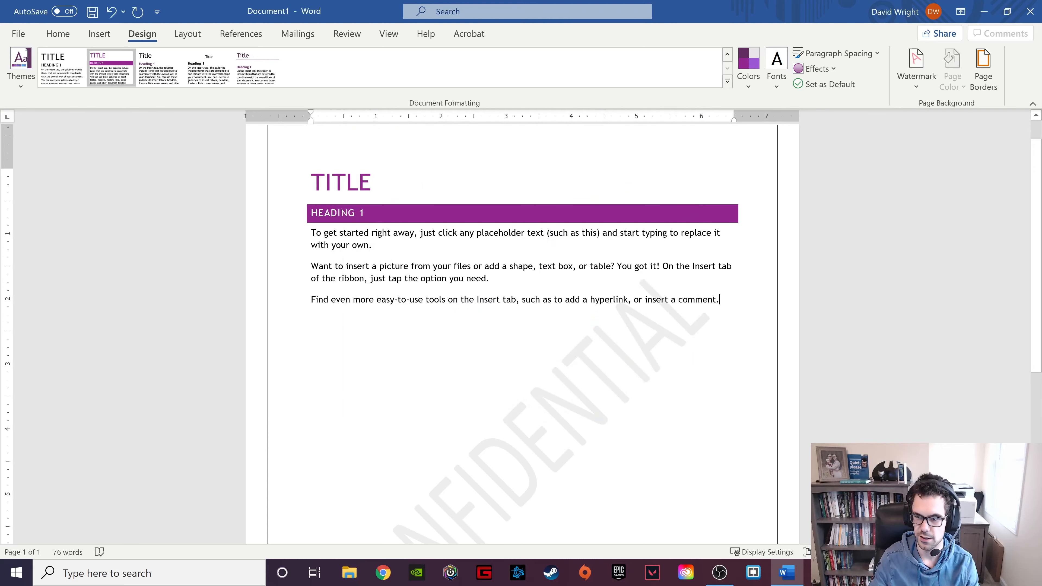
Check the Page Color choices and close them without applying a colour.
left_click(341, 182)
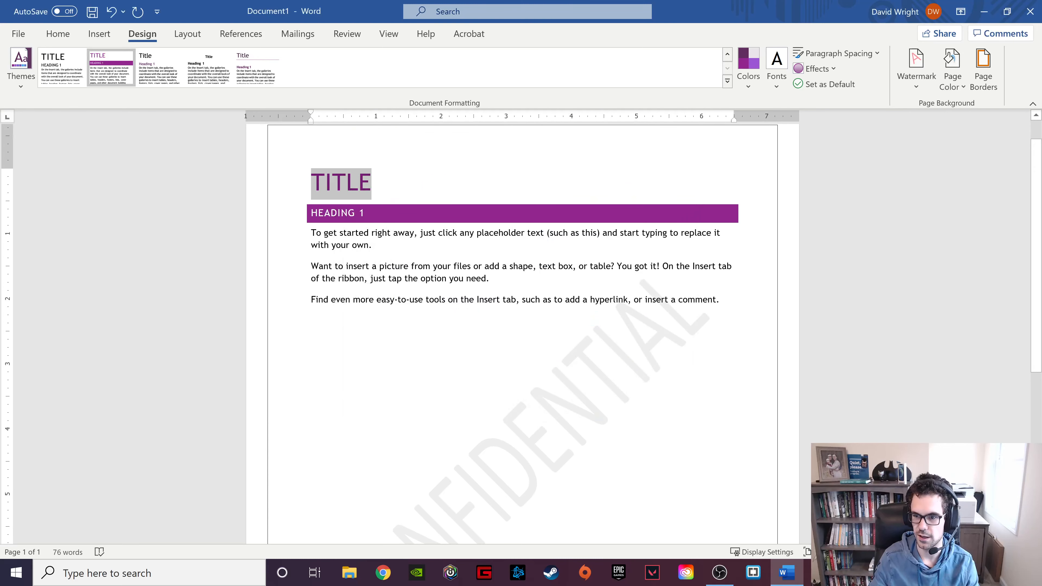
left_click(951, 86)
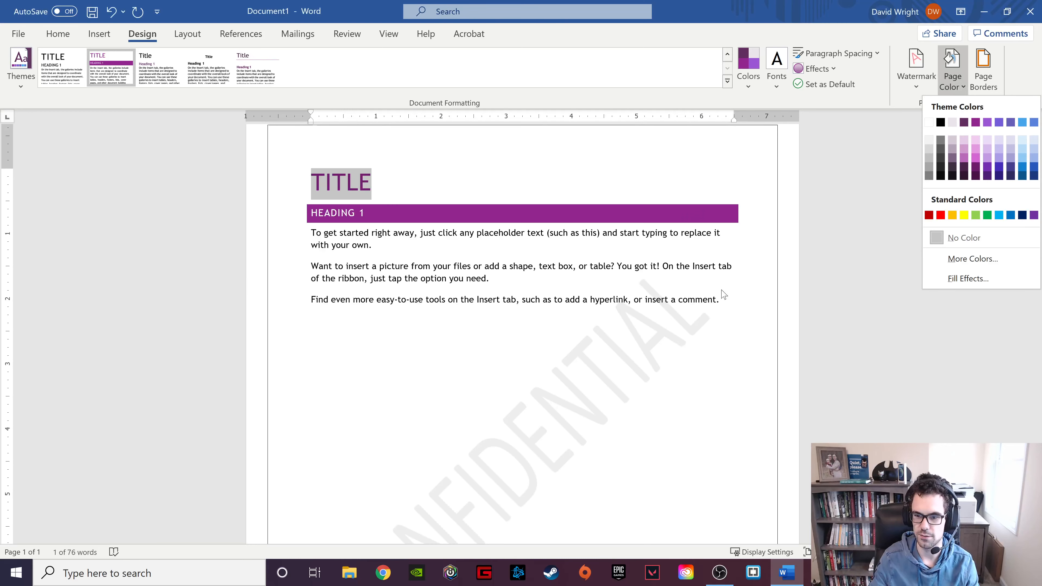
left_click(724, 292)
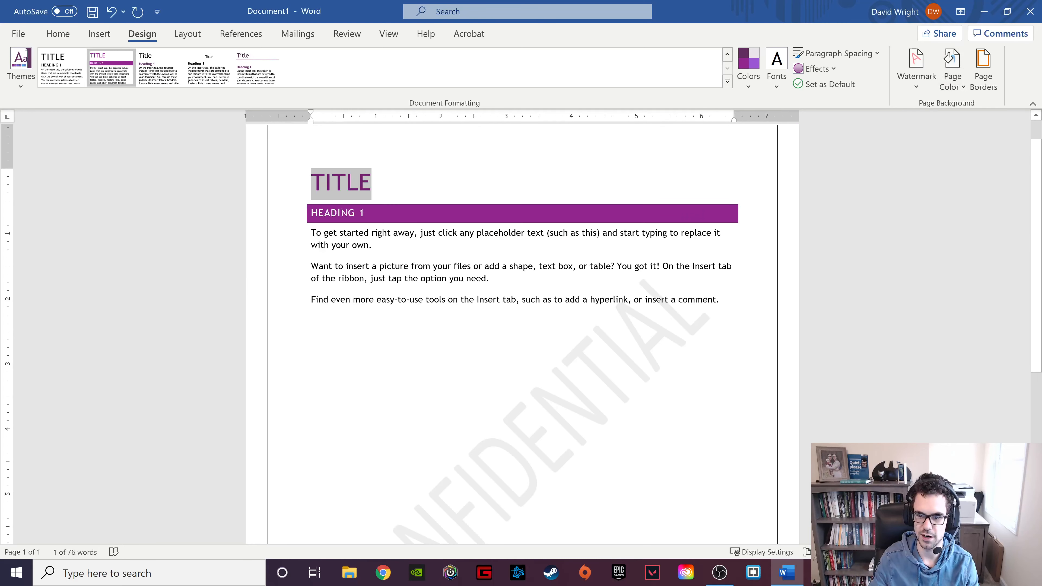
left_click(723, 296)
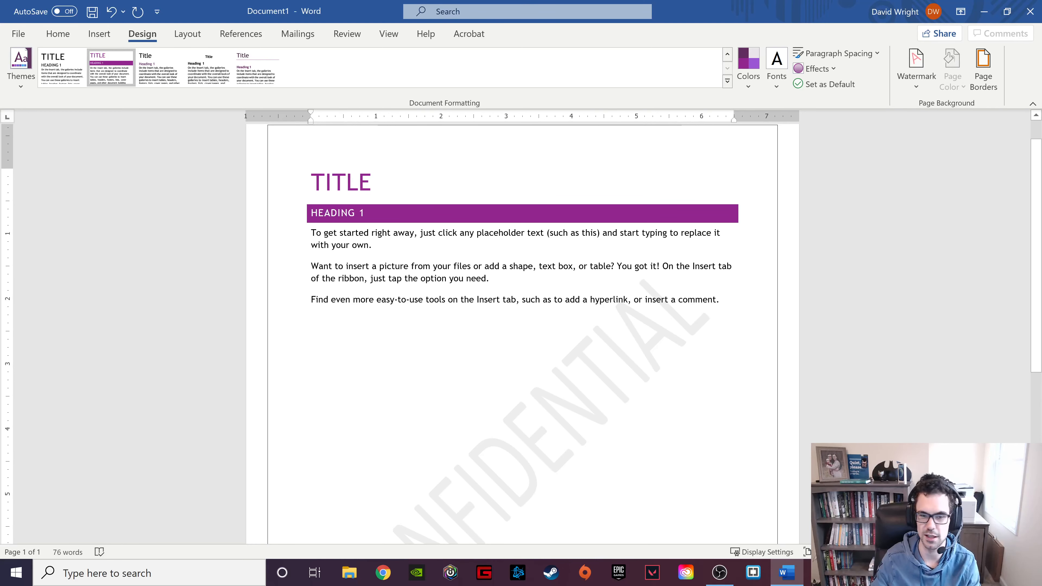
Save the current theme as 'My Style' and confirm it appears under Custom themes.
left_click_drag(720, 299, 316, 181)
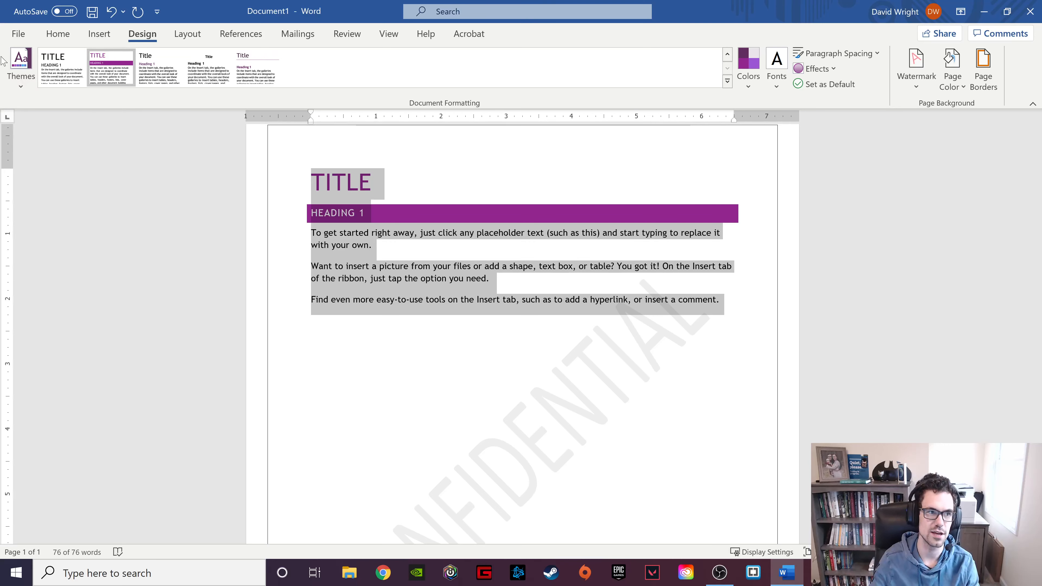
left_click(15, 62)
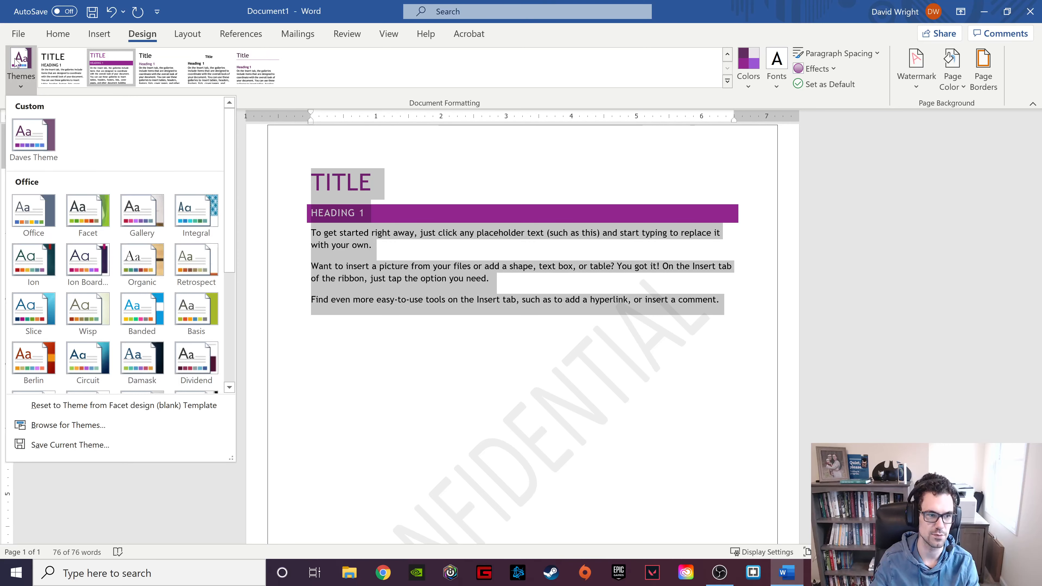
left_click(155, 446)
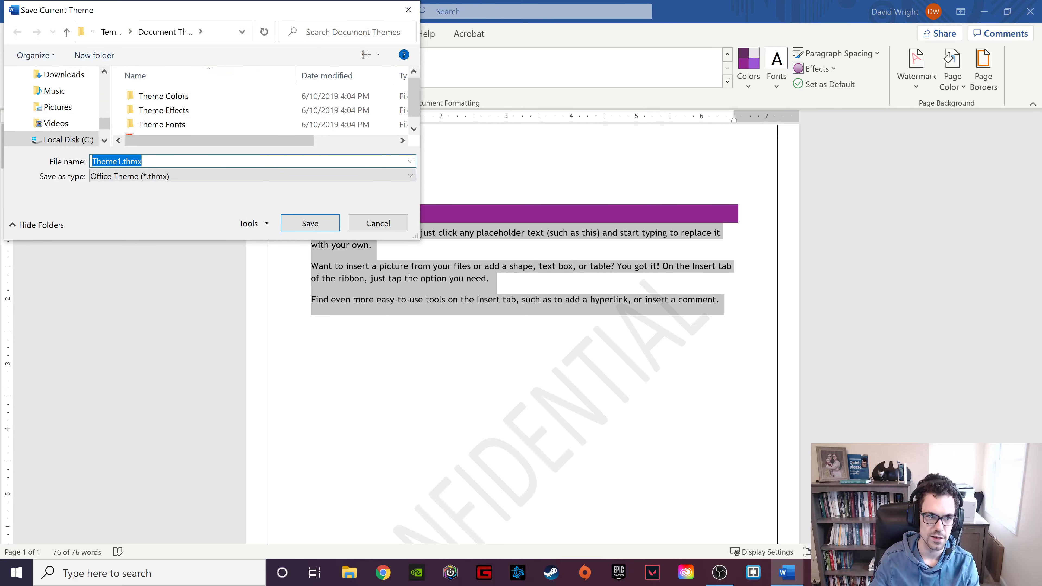
left_click(122, 161)
key("BackSpace")
key("BackSpace")
key("BackSpace")
key("BackSpace")
key("BackSpace")
key("BackSpace")
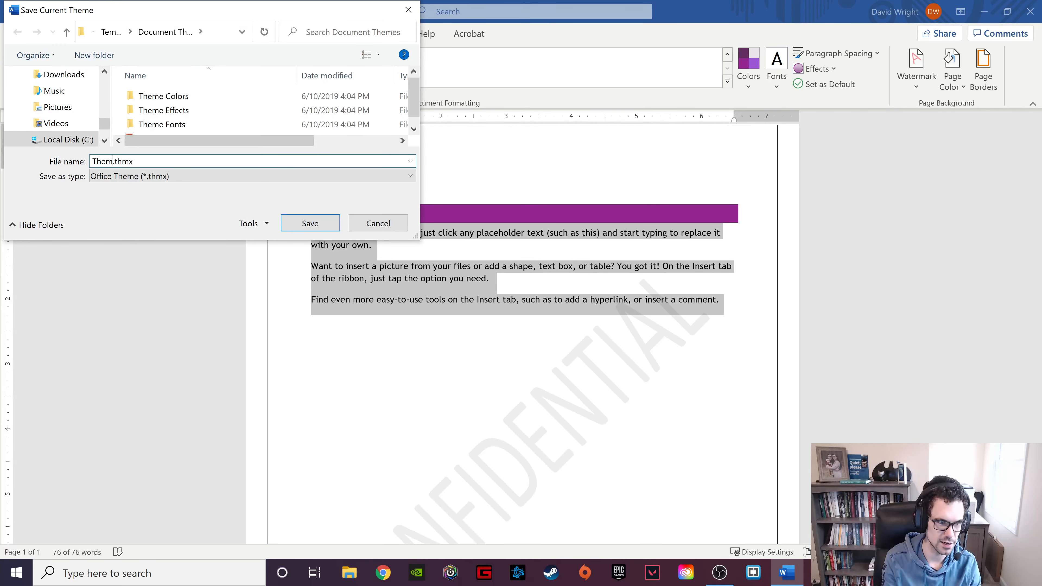
type("My St")
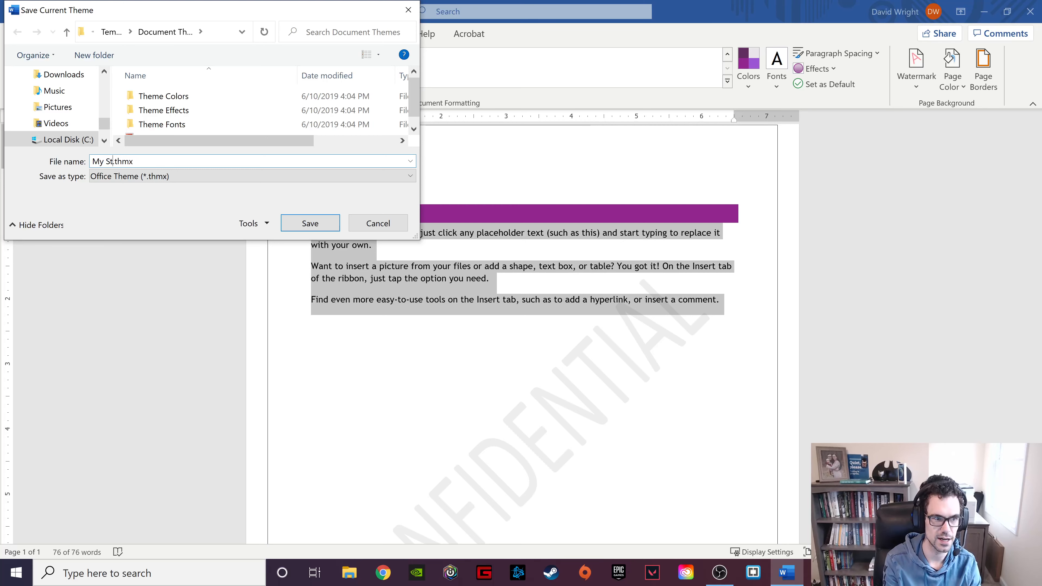
type("yle")
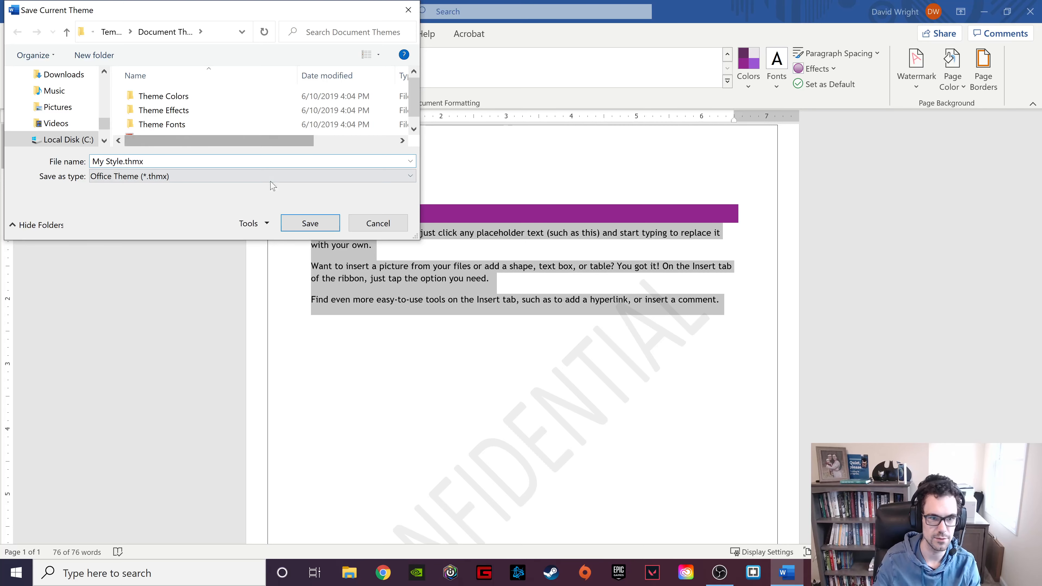
left_click(310, 222)
left_click(31, 76)
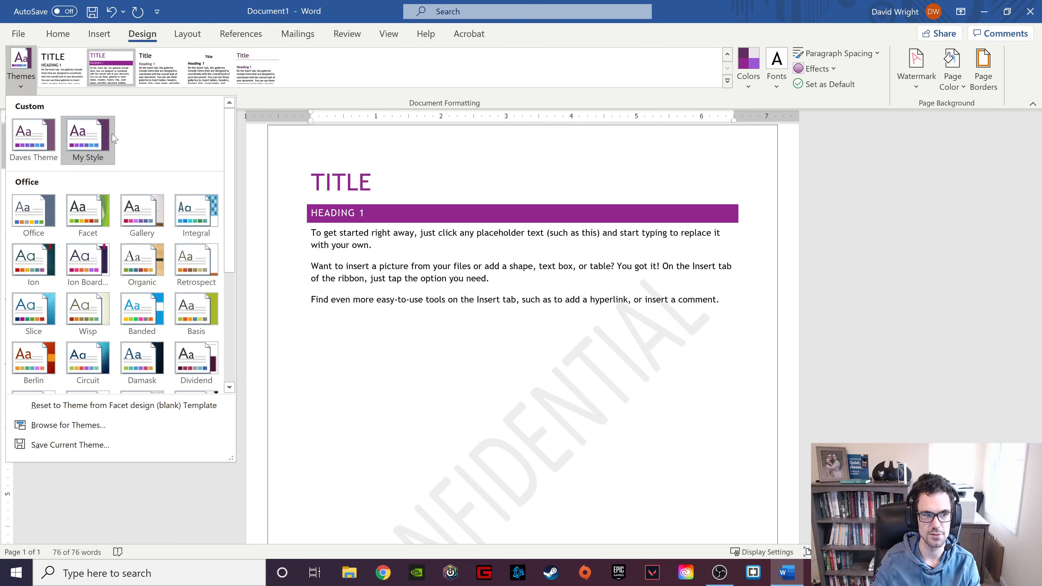
left_click(407, 251)
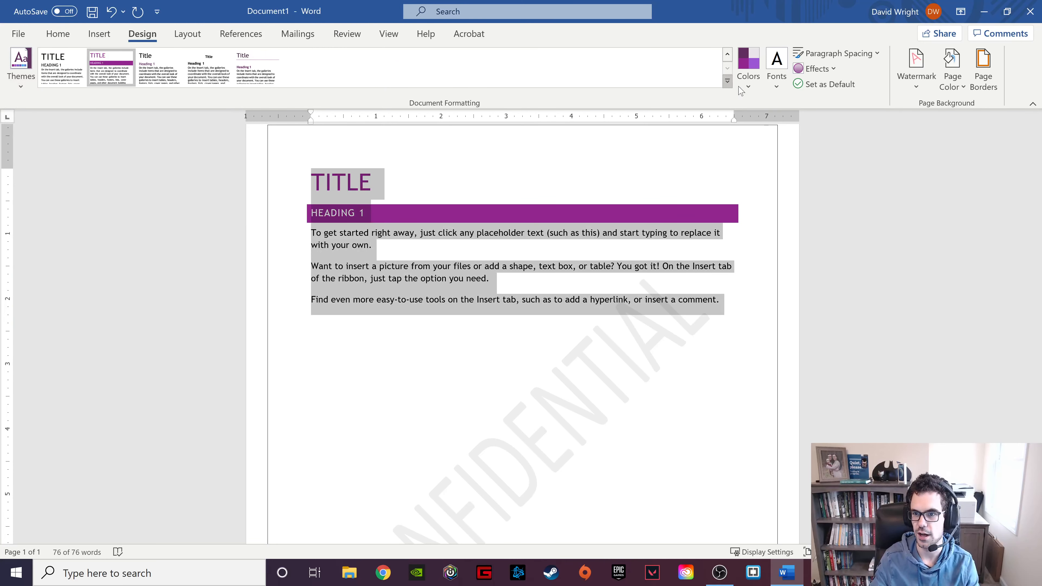
Save the formatting as a new style set 'My Style' and confirm it in the gallery.
left_click(727, 82)
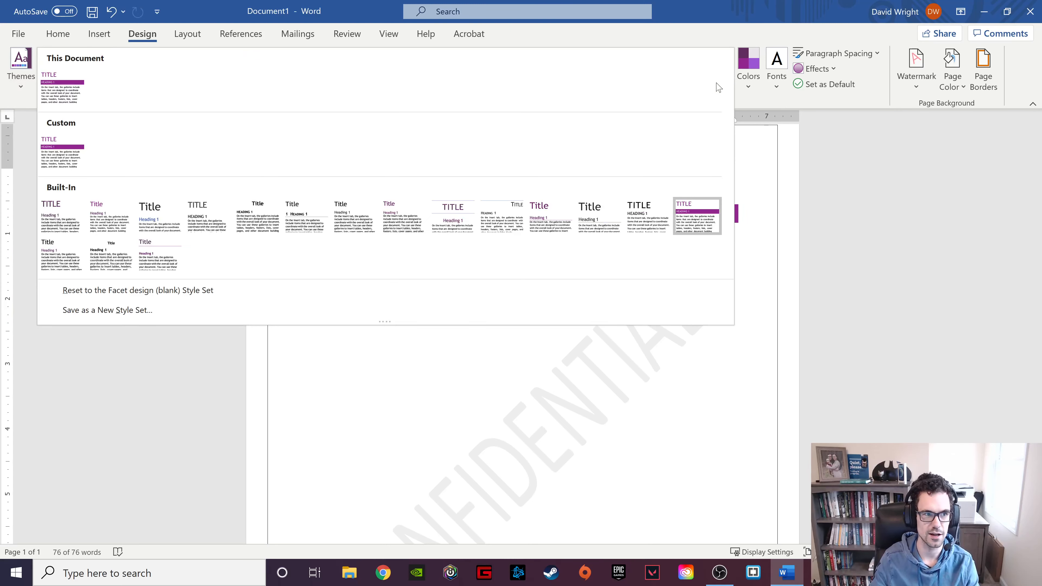
left_click(153, 310)
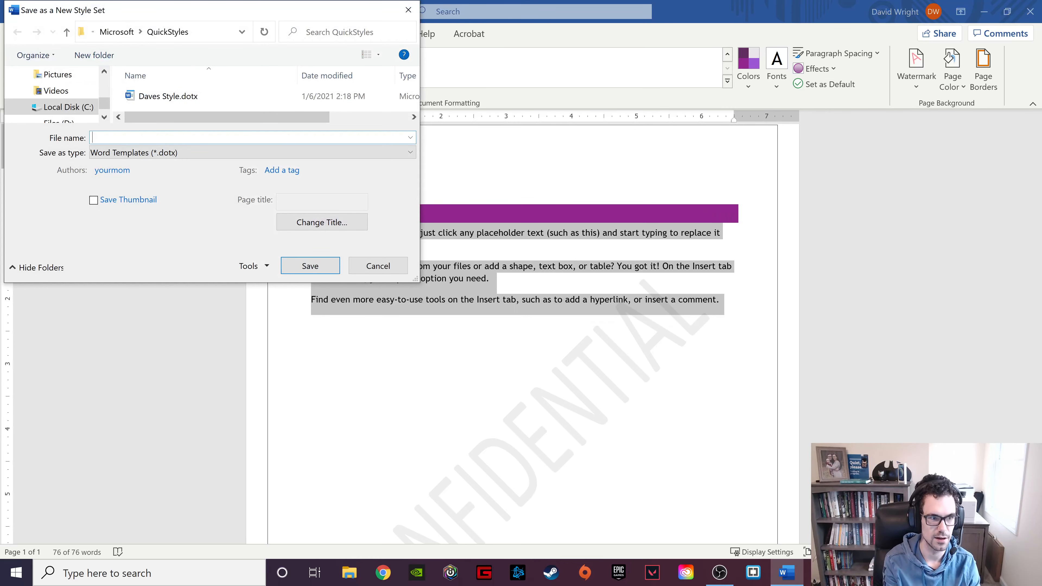
type("My")
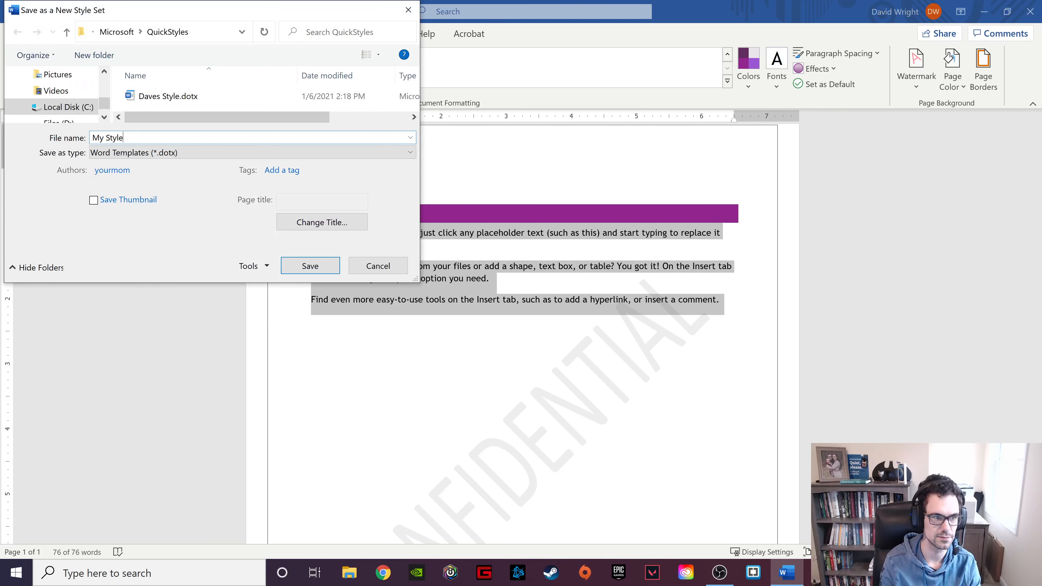
type(" Style")
left_click(320, 271)
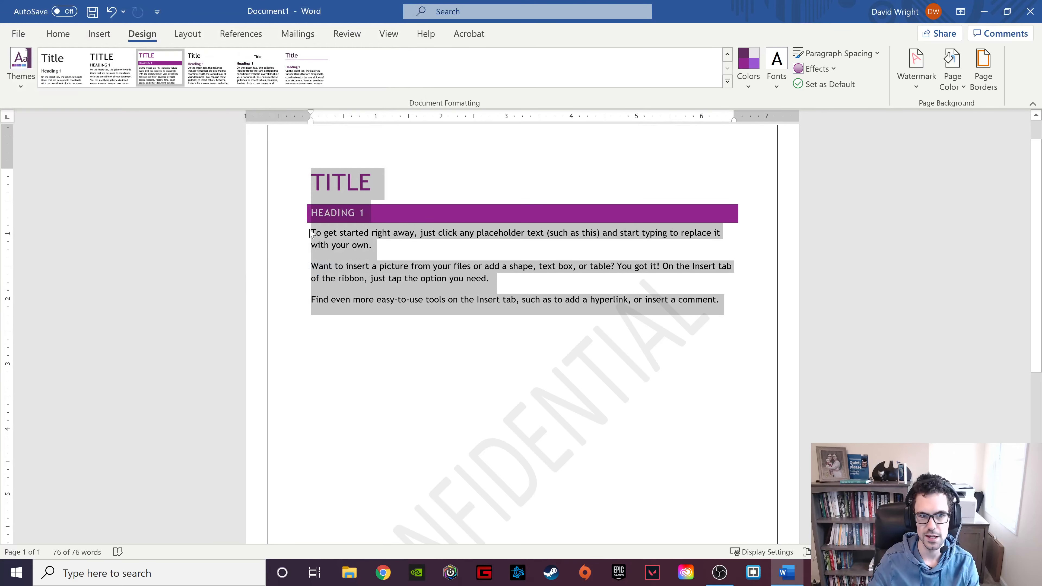
left_click(728, 84)
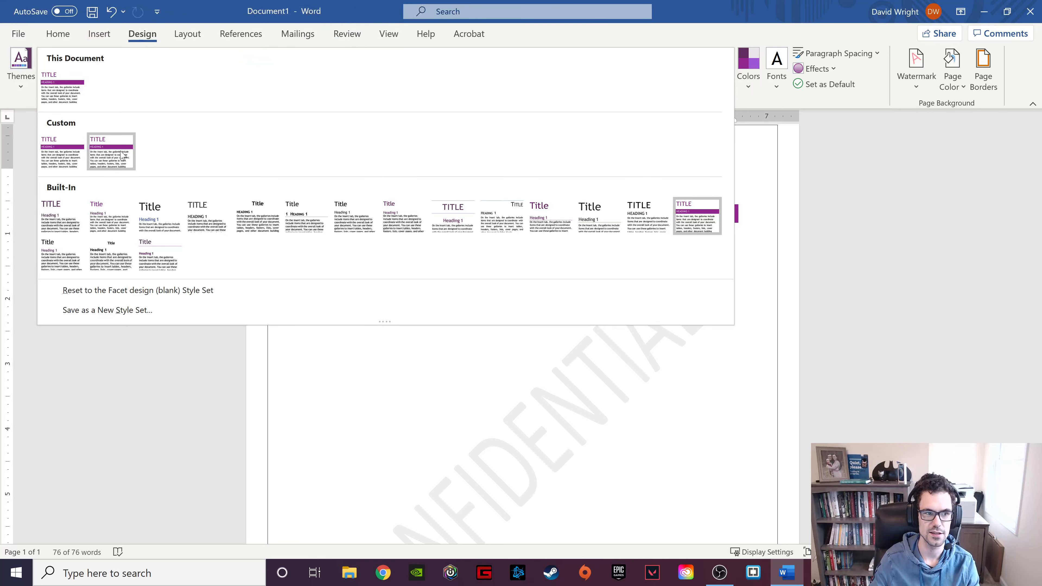
left_click(668, 371)
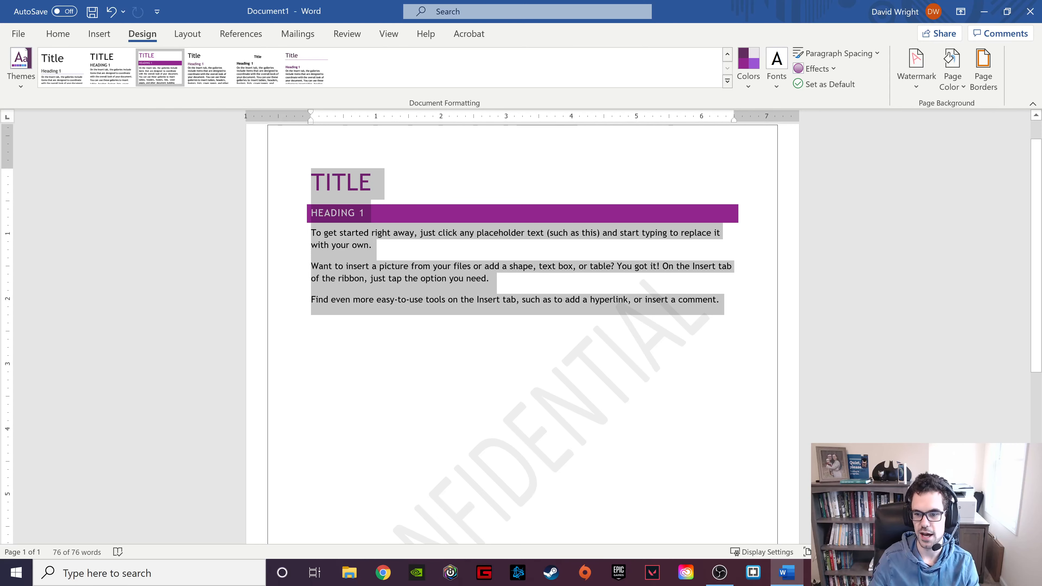
left_click(720, 300)
Type 'Heading 2' on a new last line and select that line.
key("Return")
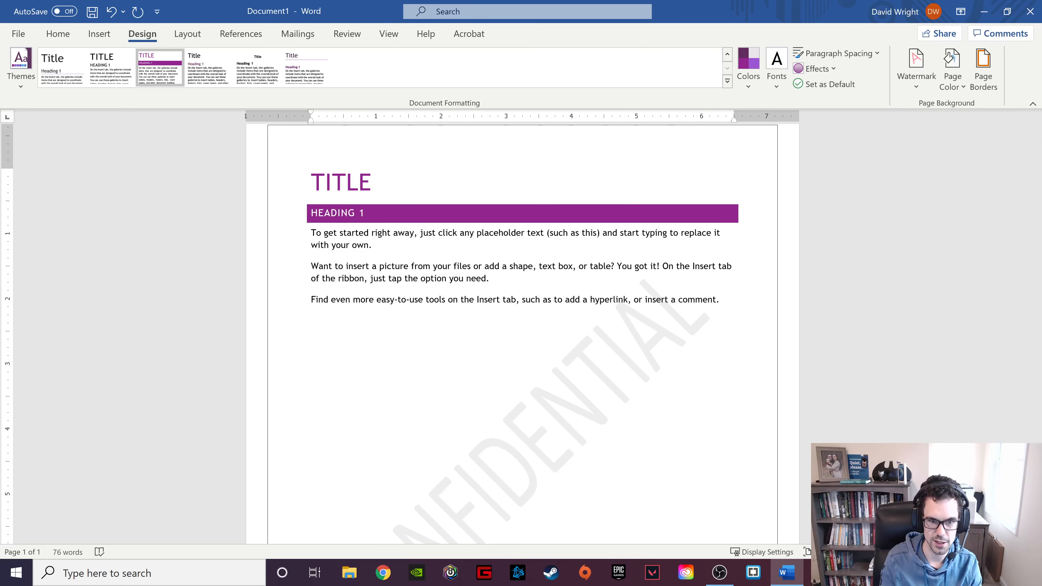
left_click(298, 216)
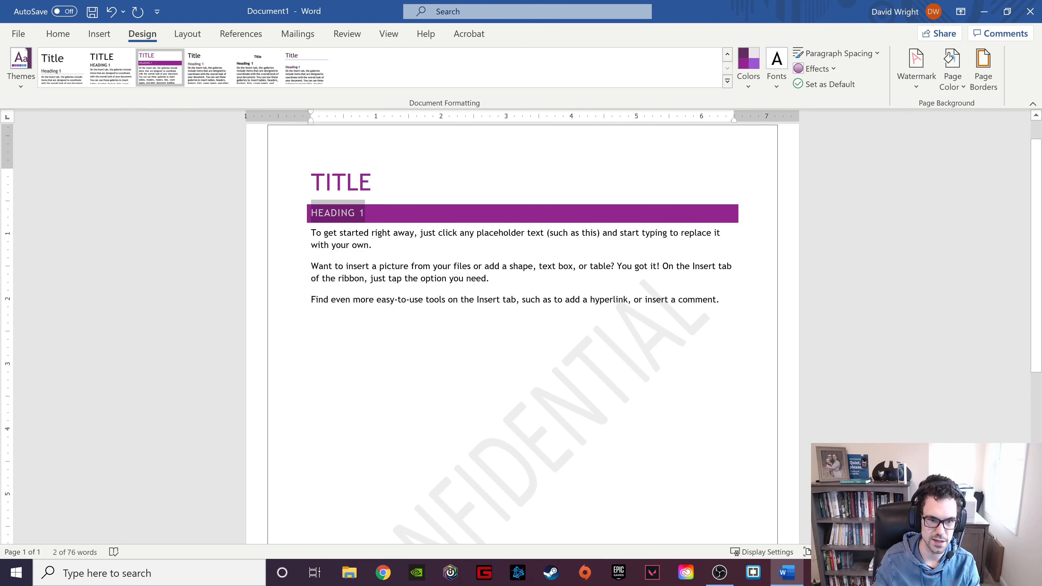
left_click(342, 325)
type("Head")
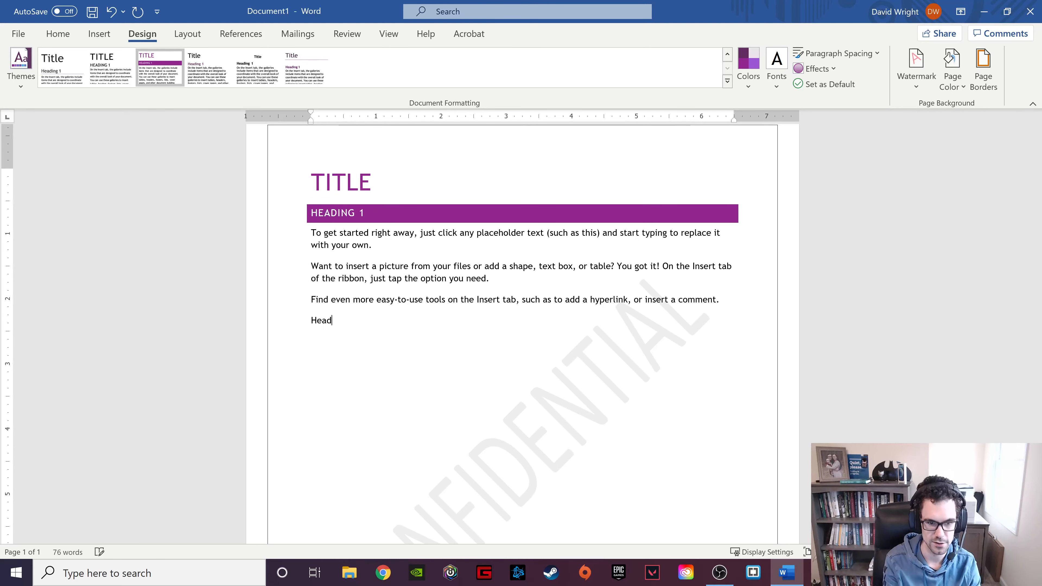
type("ing 2")
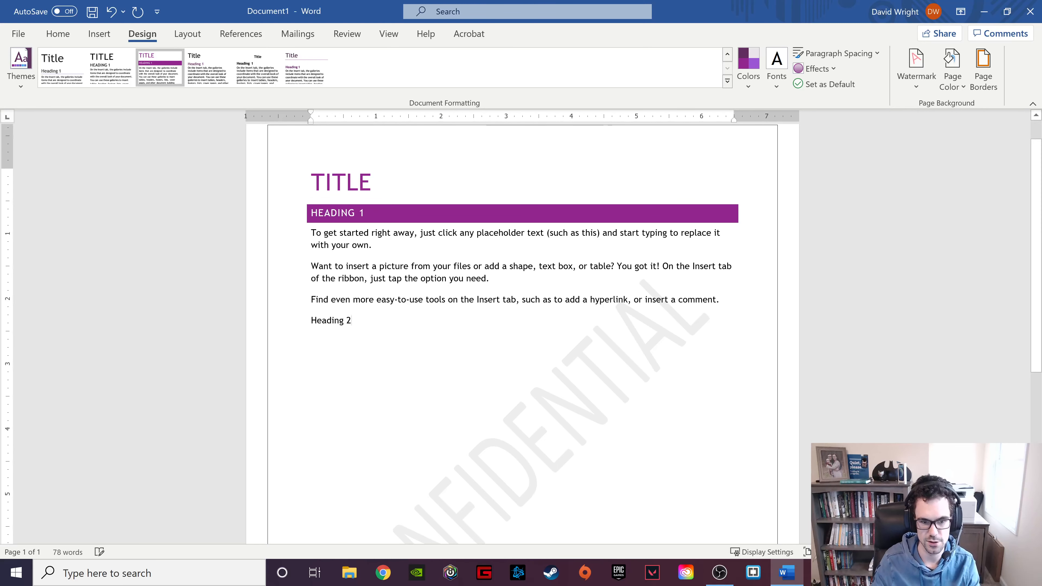
left_click_drag(336, 314, 330, 334)
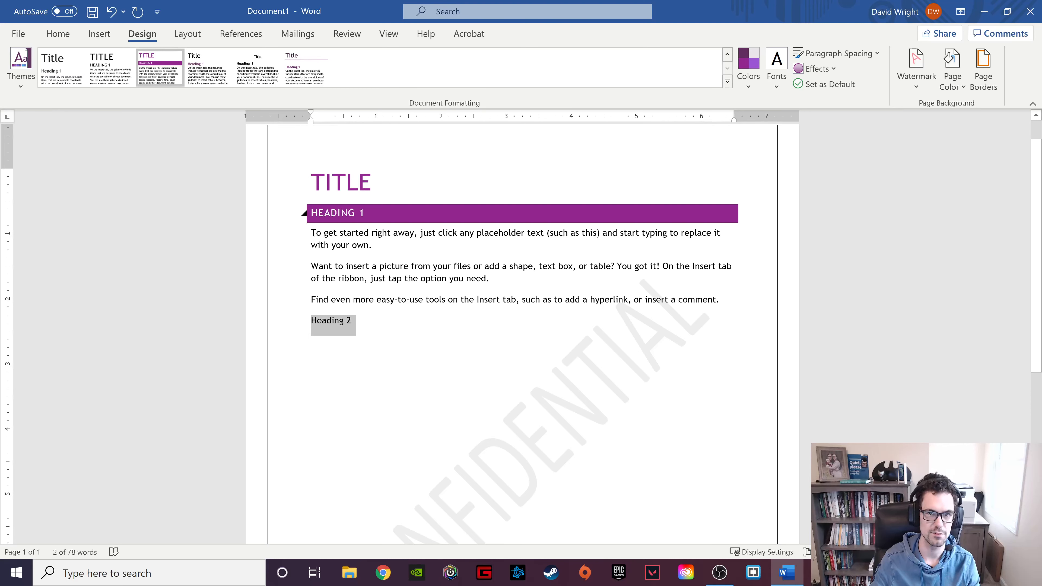
Apply the Heading 1 style to the Heading 2 line from the Home Styles gallery.
left_click(58, 34)
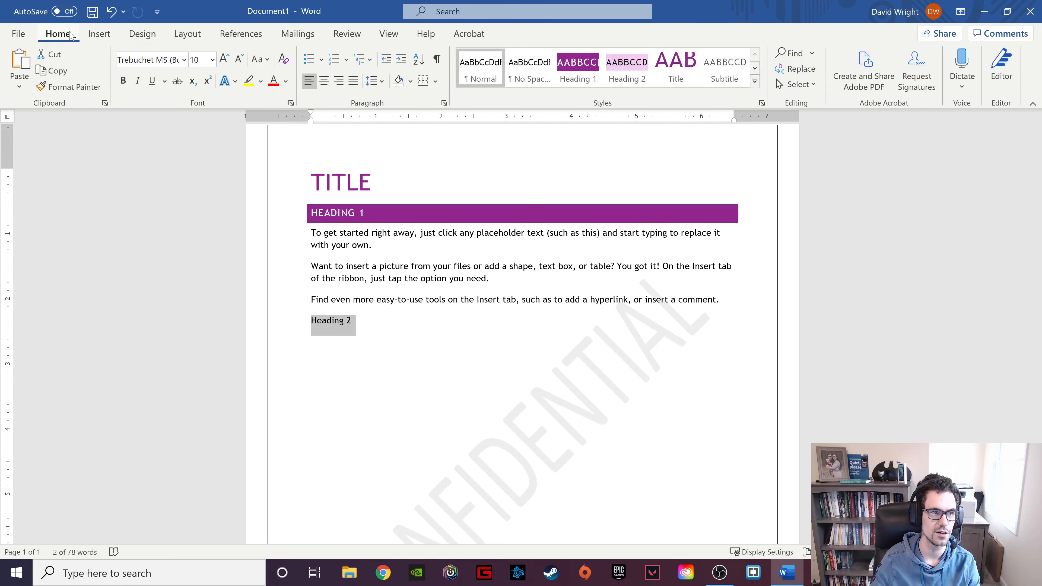
left_click(755, 81)
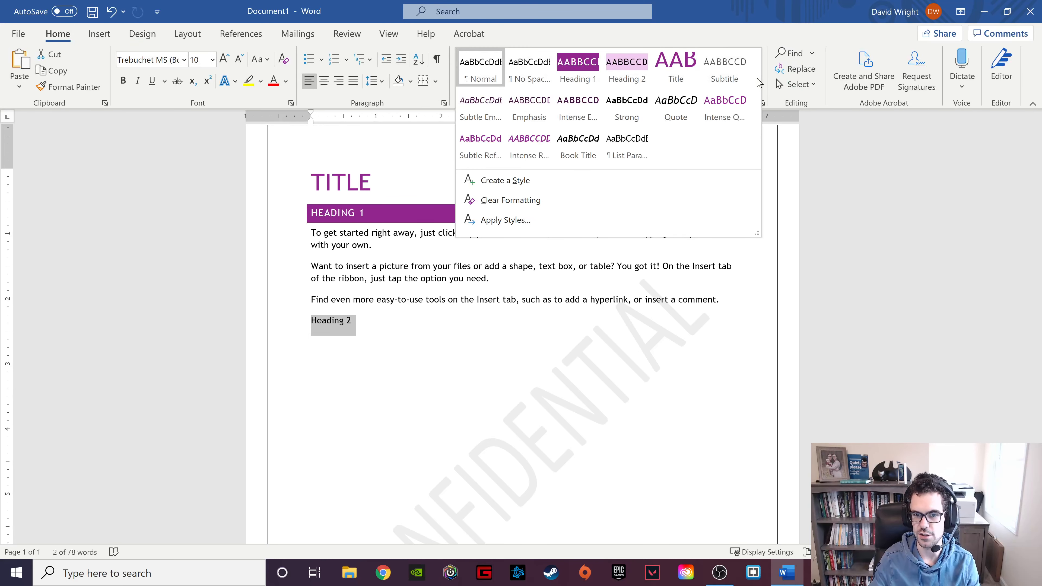
left_click(578, 74)
Paste a copy of the three body paragraphs below HEADING 2, then test collapsing both sections.
left_click_drag(311, 232, 723, 302)
key("ctrl+c")
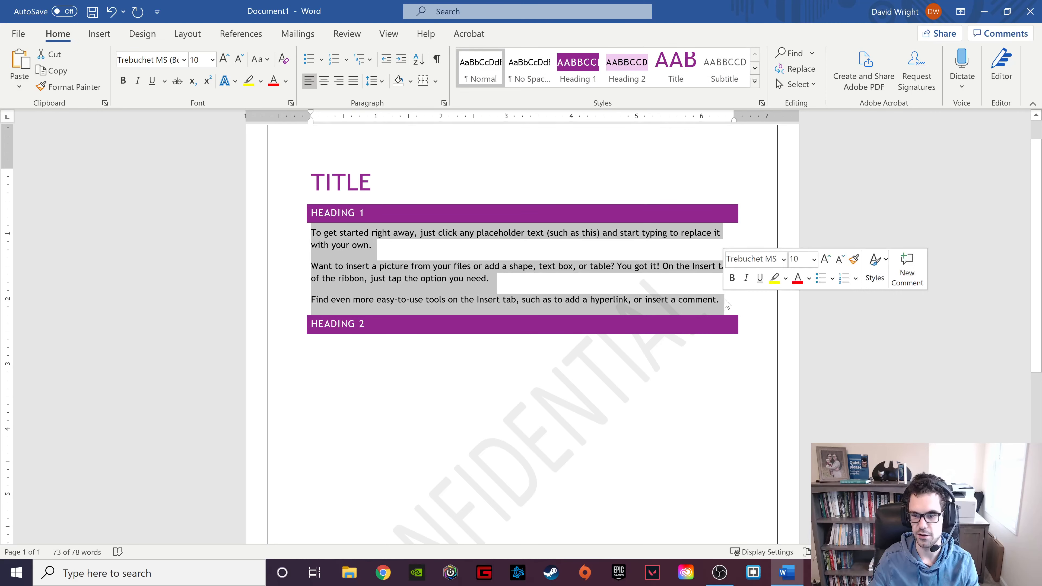
left_click(391, 350)
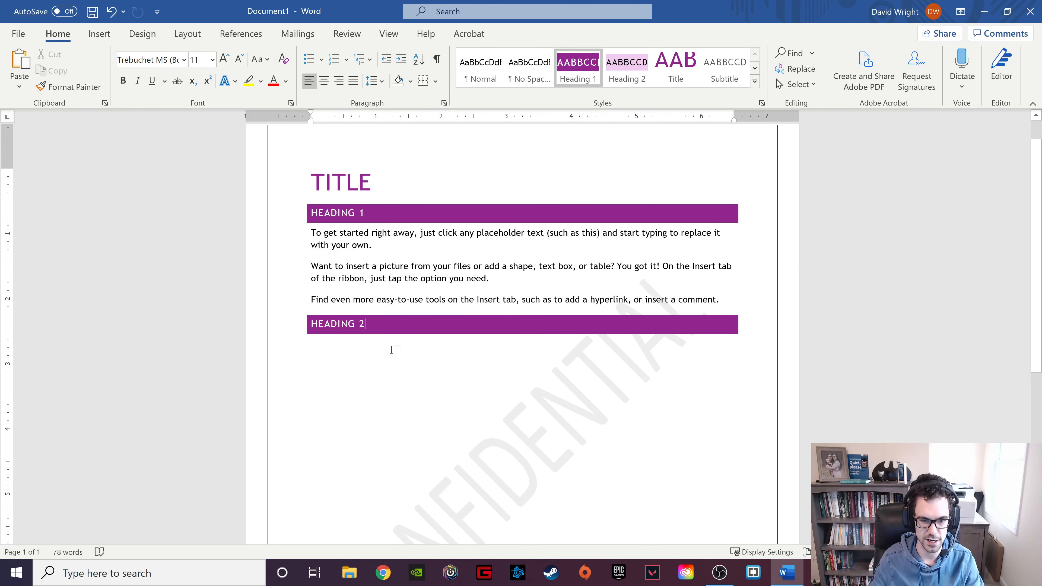
key("Return")
key("ctrl+v")
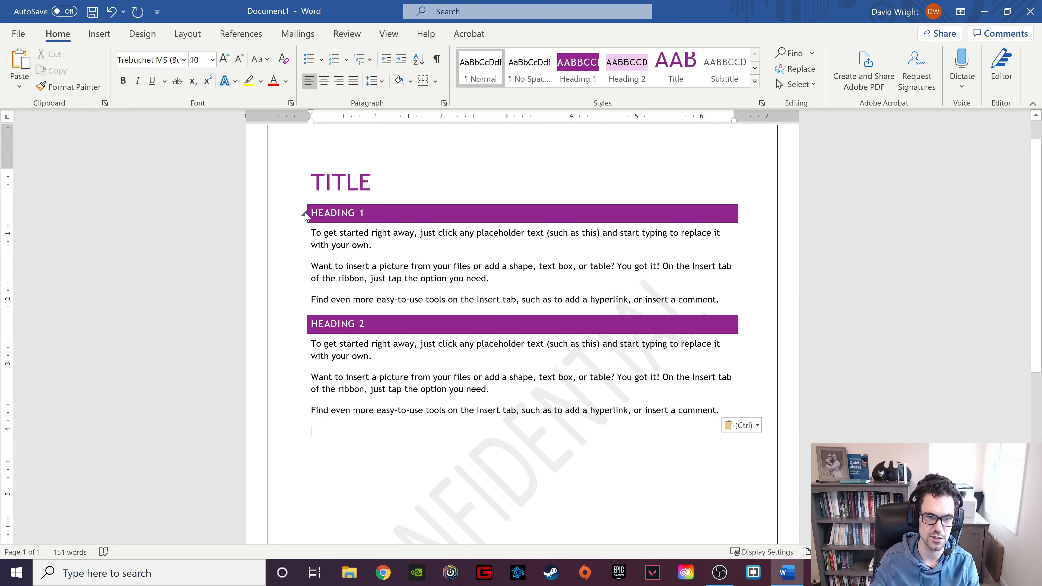
left_click(304, 214)
left_click(303, 213)
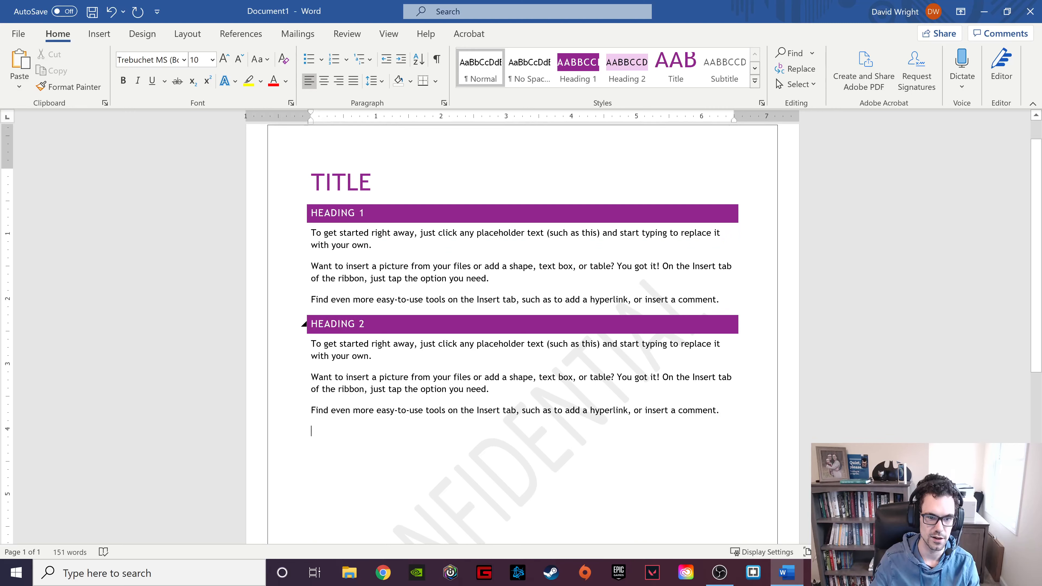
left_click(305, 325)
left_click(305, 325)
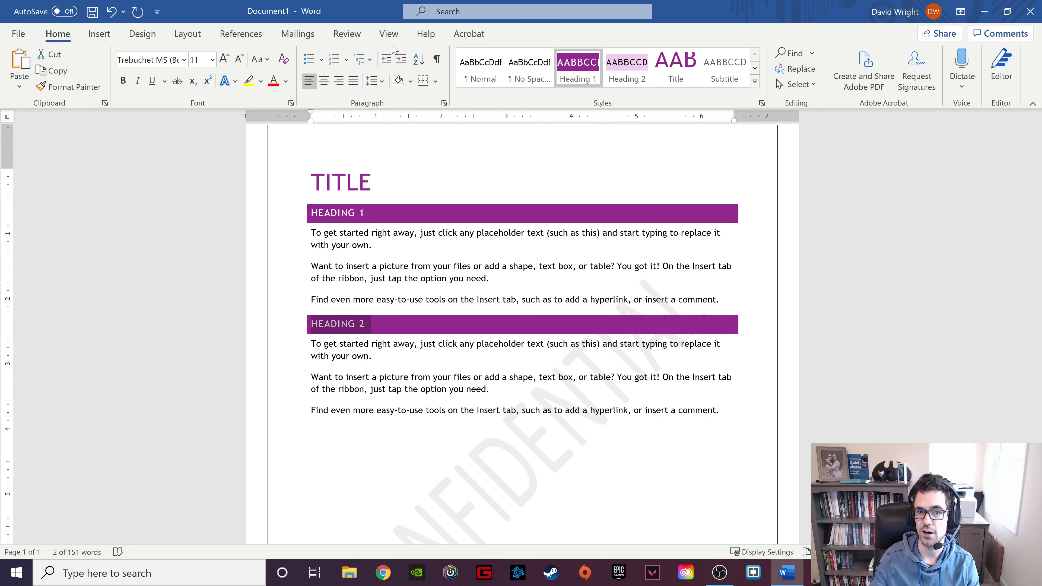
Turn on the Navigation Pane and jump between the Heading 1 and Heading 2 sections.
left_click(389, 33)
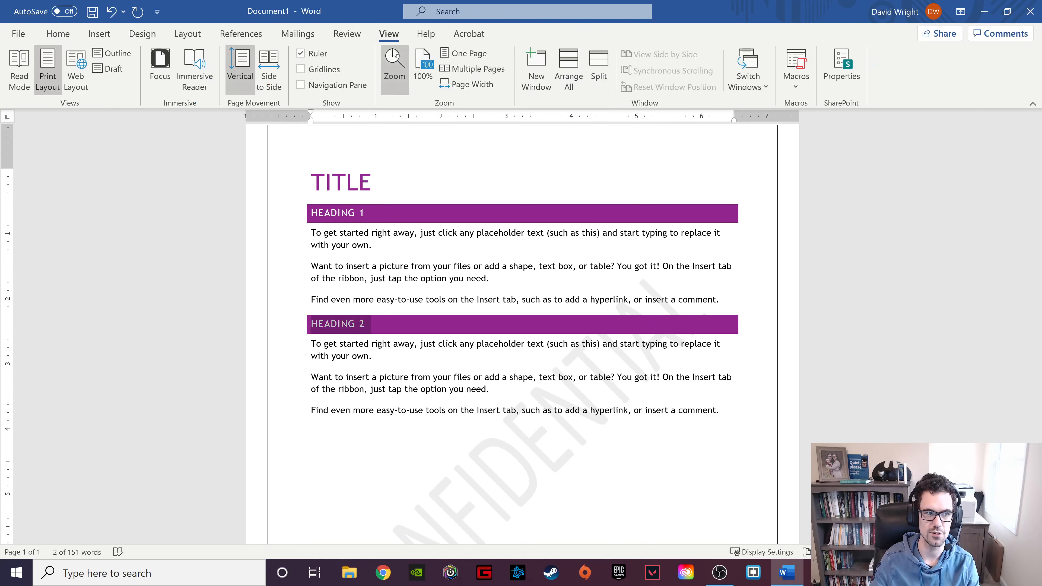
left_click(300, 85)
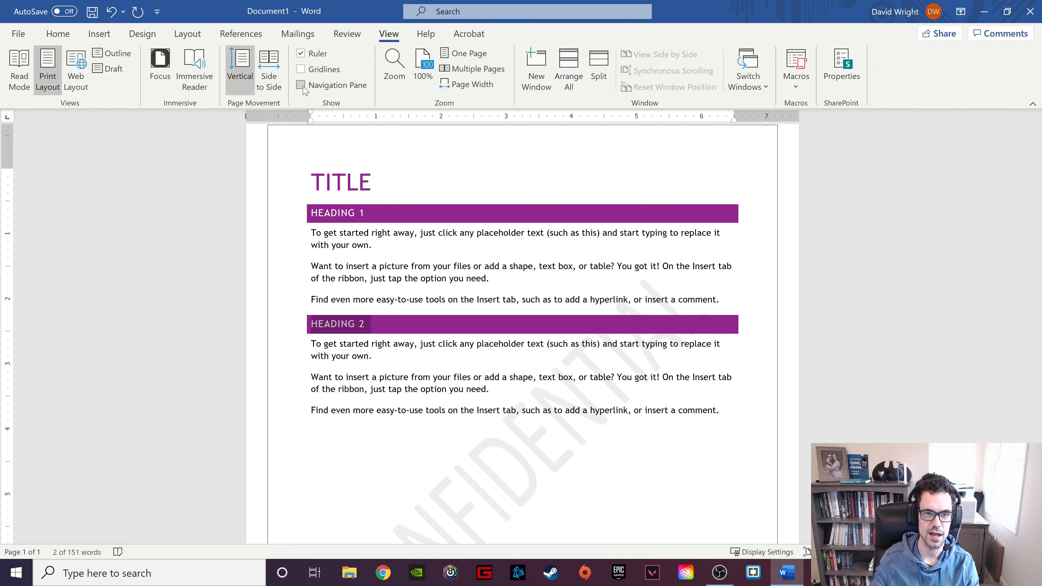
left_click(56, 208)
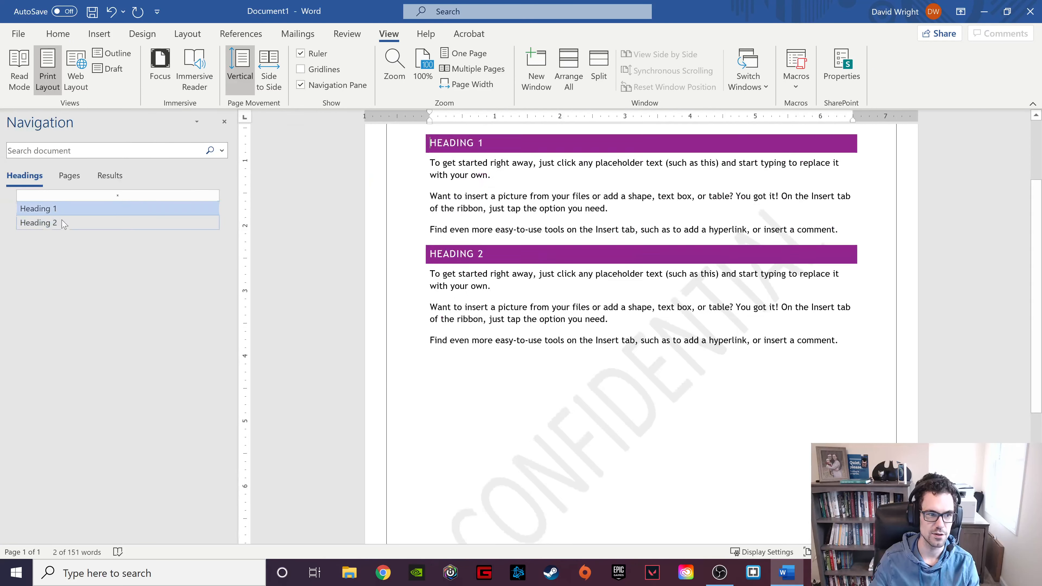
left_click(74, 222)
left_click(81, 213)
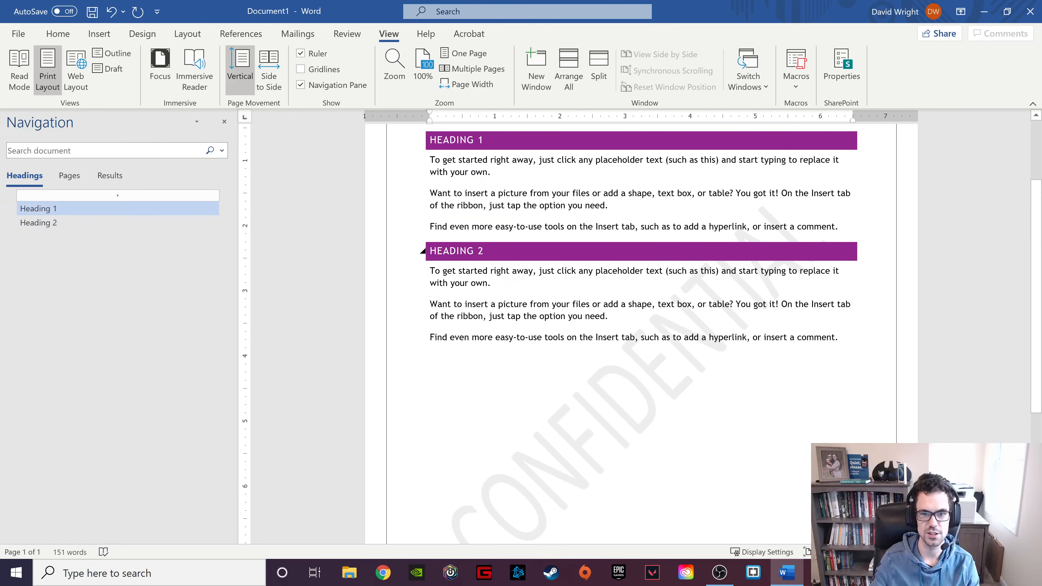
scroll(640, 328, "up", 3)
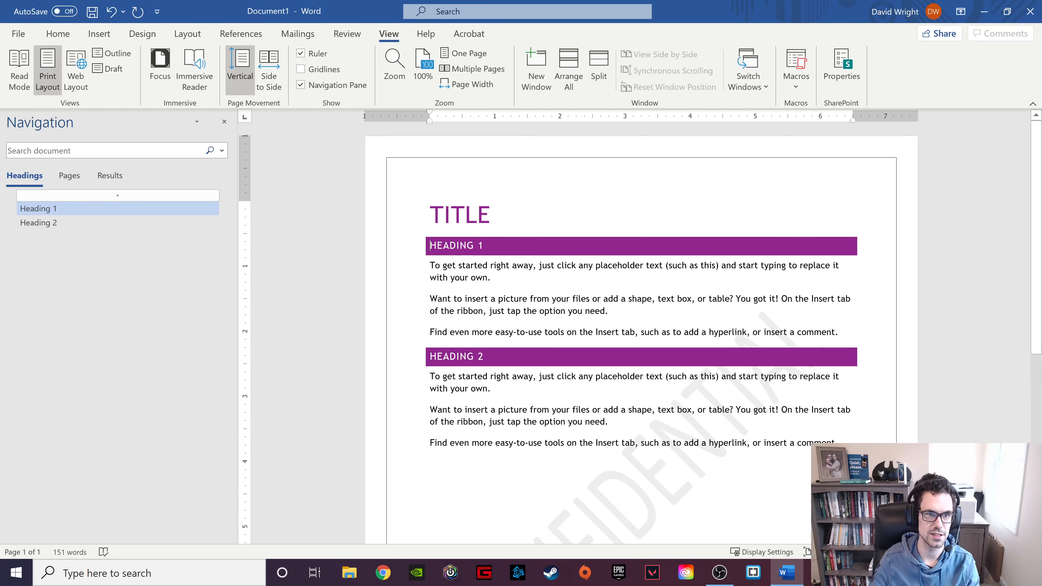
Under Restrict Editing, limit formatting to a selection of styles.
left_click(347, 34)
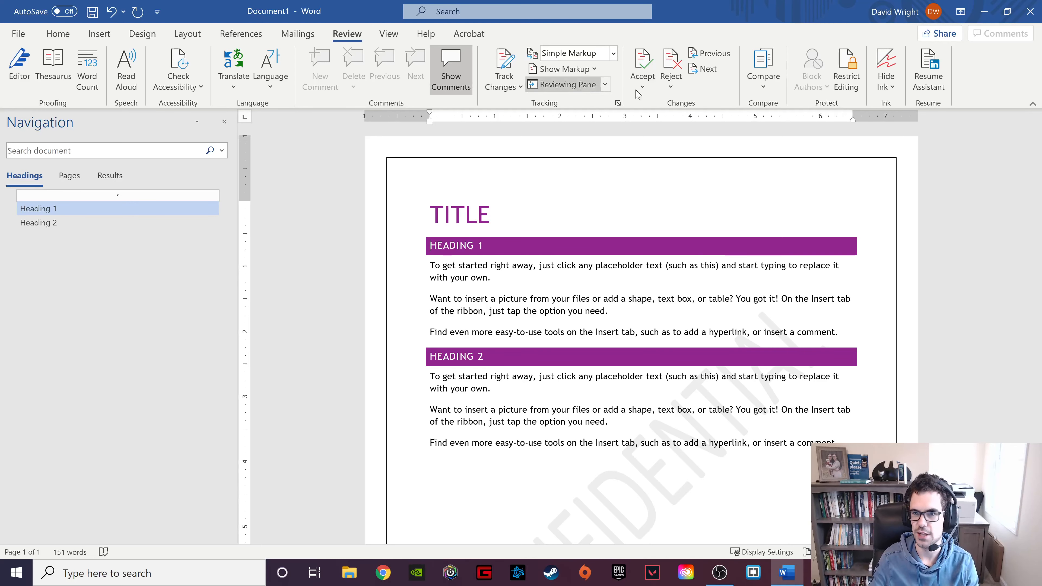
left_click(846, 86)
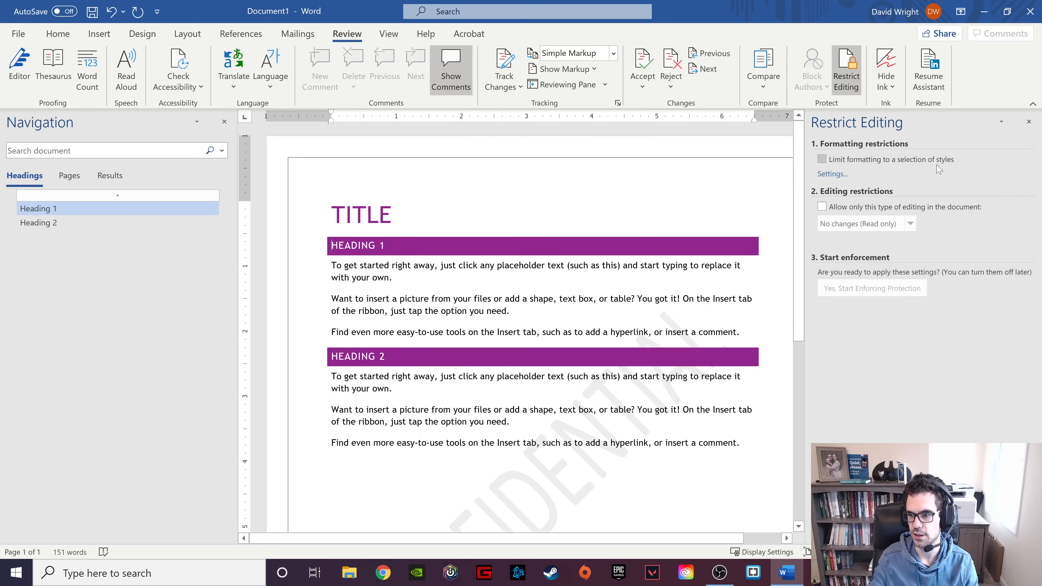
left_click(822, 159)
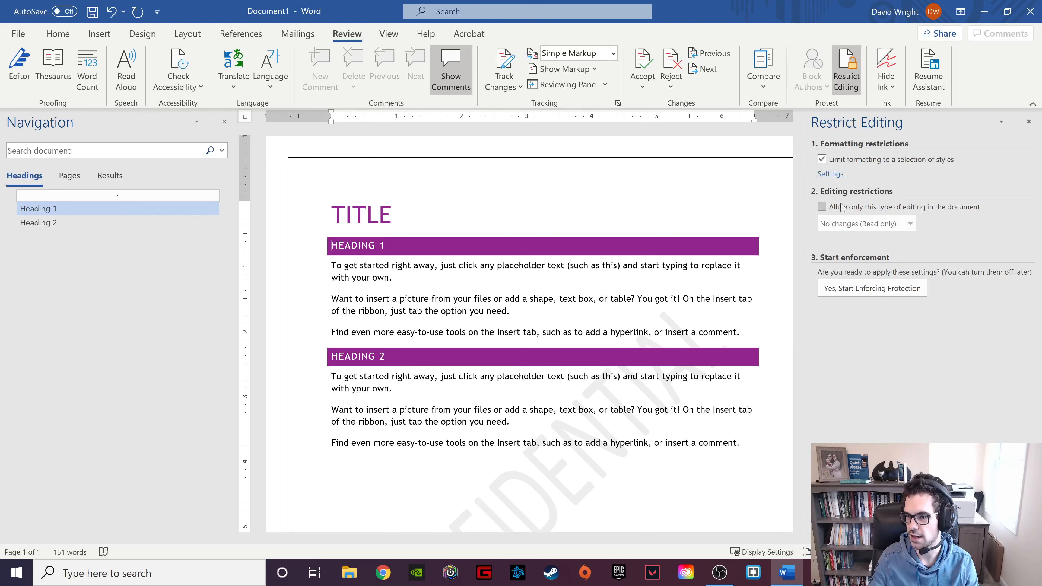
Allow only No changes (Read only) editing, with Everyone exempted.
left_click(822, 207)
left_click(910, 225)
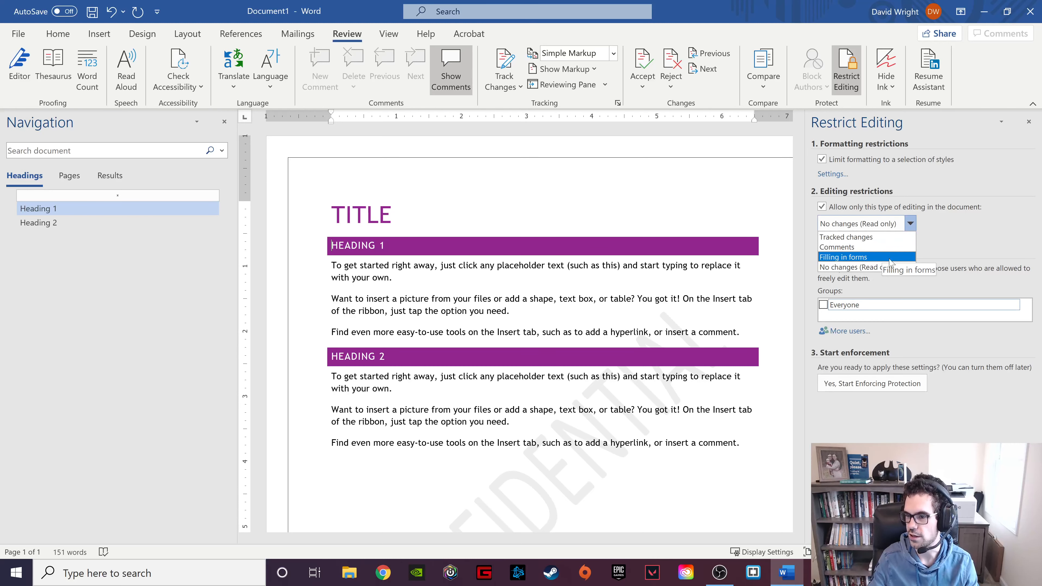
left_click(962, 249)
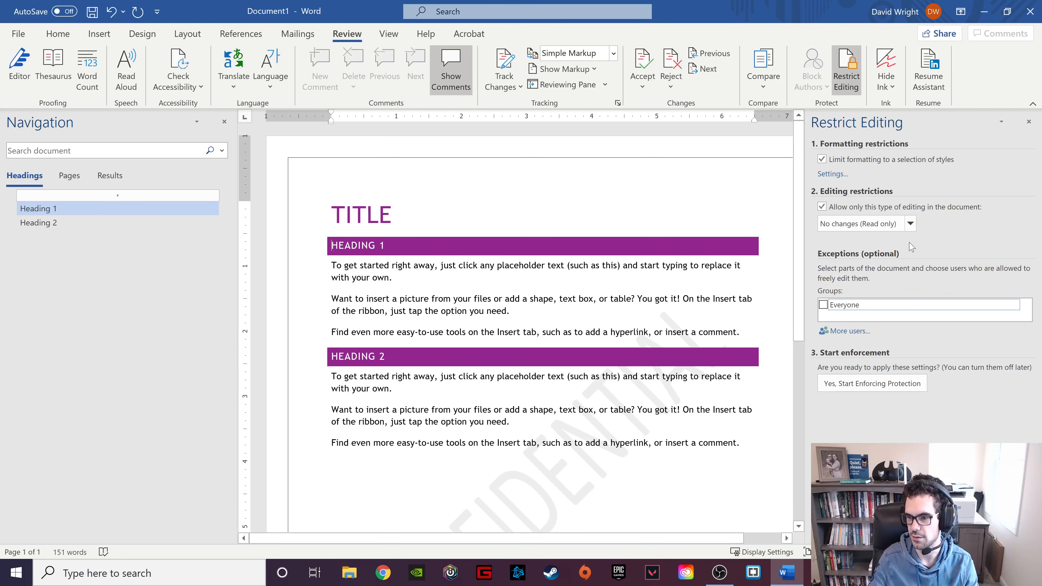
left_click(824, 306)
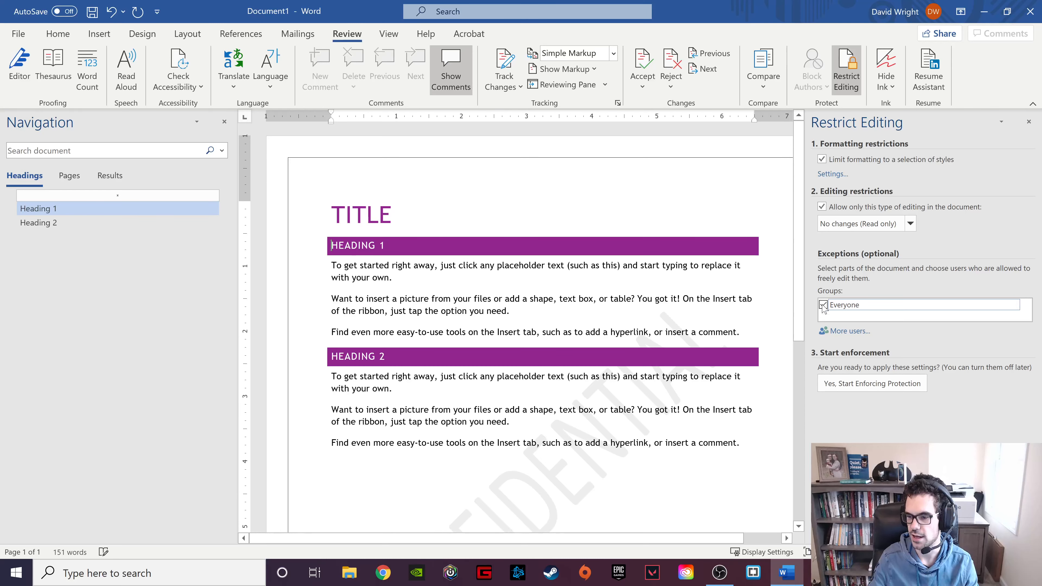
left_click(1016, 306)
left_click(1016, 306)
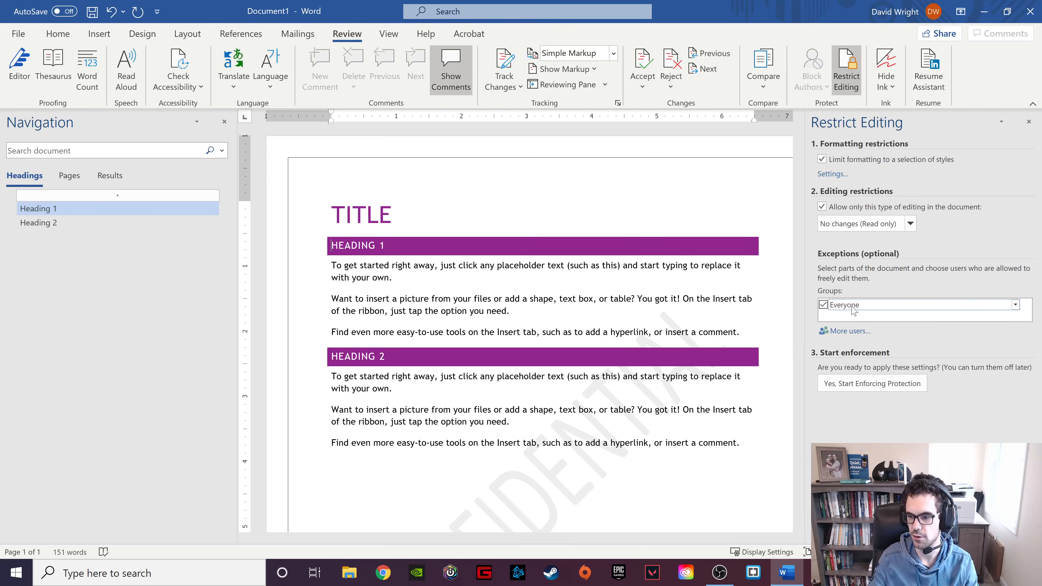
left_click(871, 384)
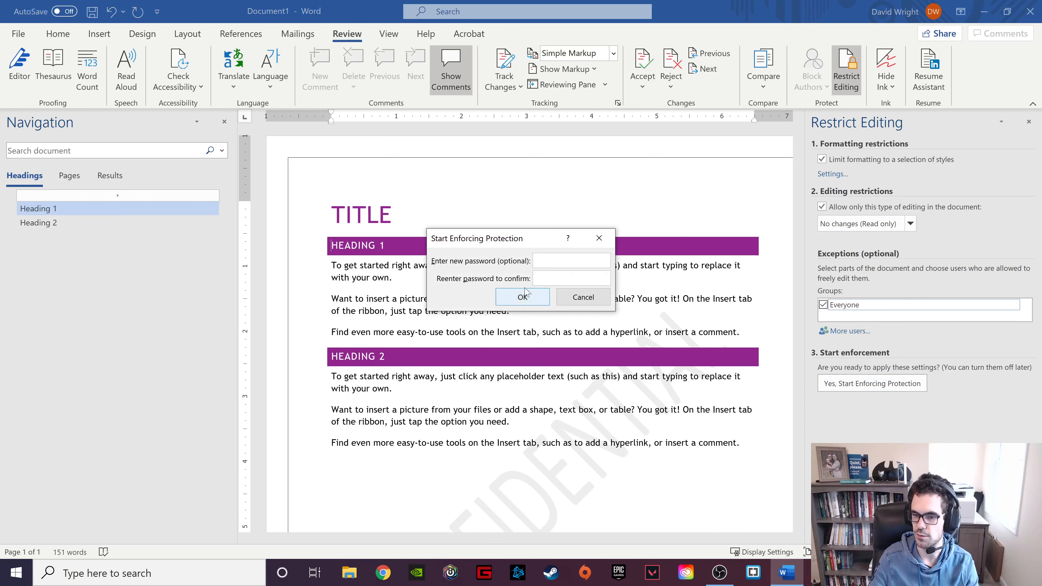
left_click(599, 238)
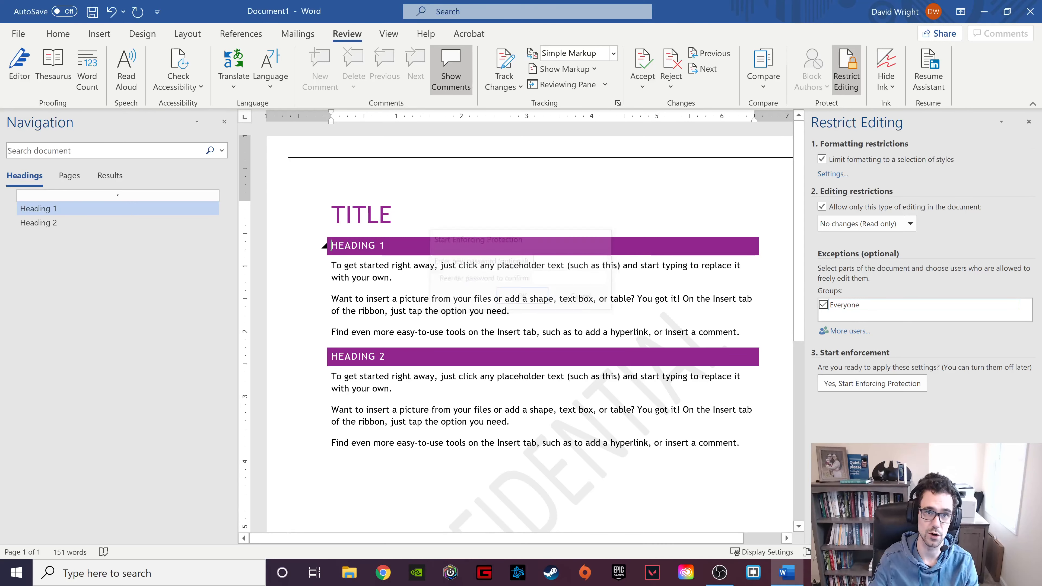